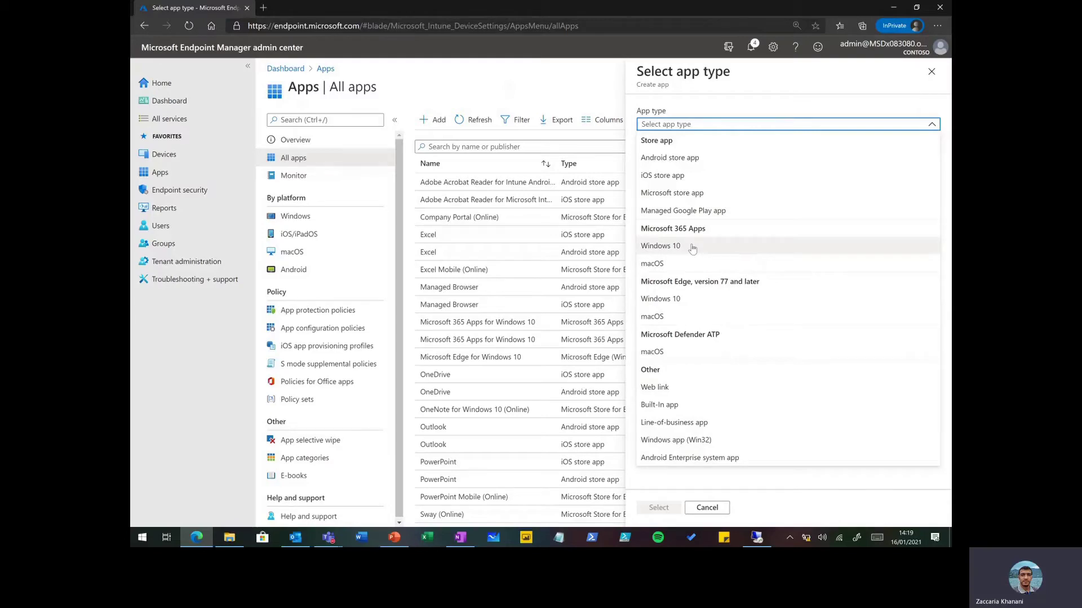
Step: Start a new Microsoft 365 Apps deployment for Windows 10 and accept the default app suite information
{"action": "left_click", "coordinate": [692, 248]}
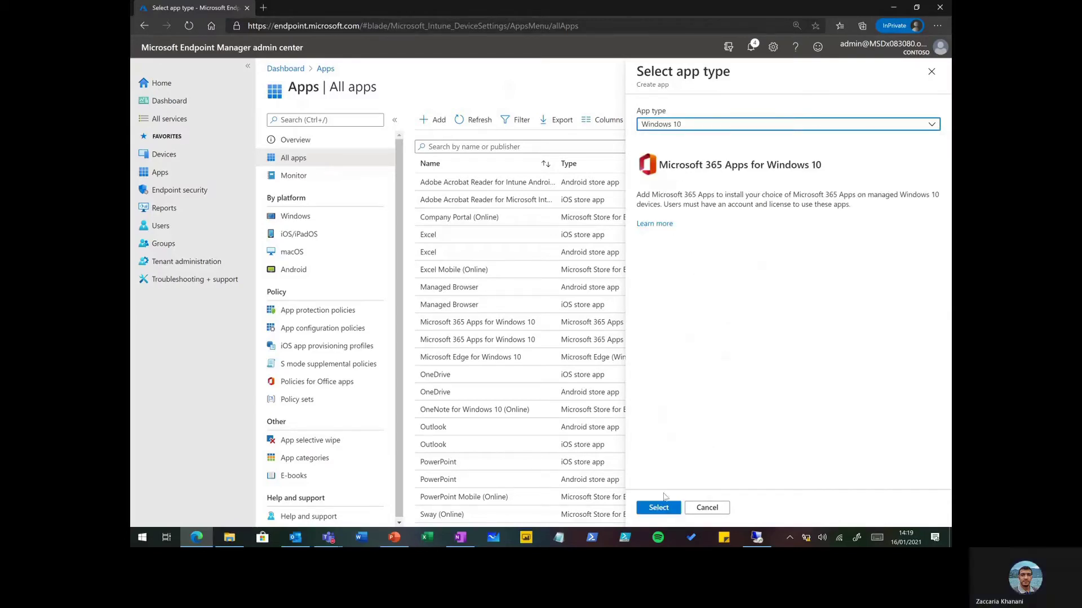
{"action": "left_click", "coordinate": [660, 508]}
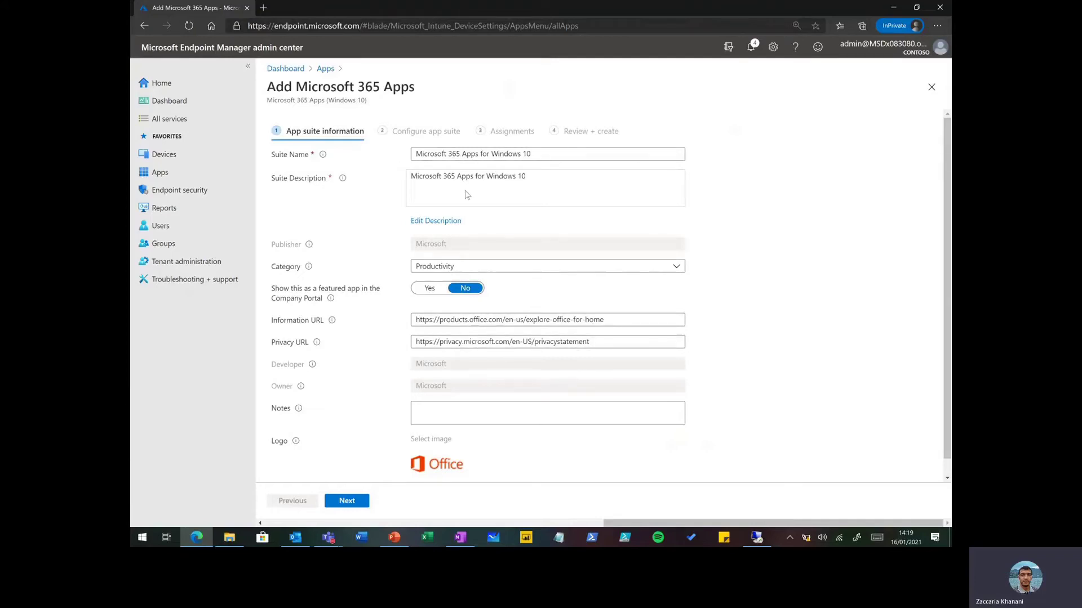
{"action": "left_click", "coordinate": [364, 500]}
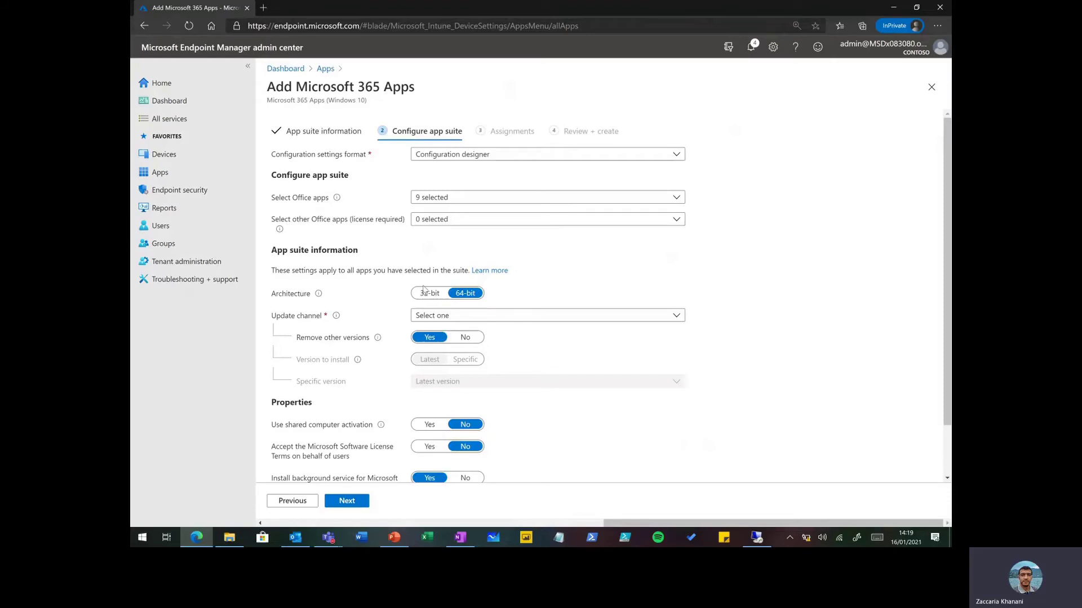
Step: Exclude Access, Publisher and Skype for Business from the Office apps in the suite, keeping Outlook and PowerPoint included
{"action": "left_click", "coordinate": [474, 203]}
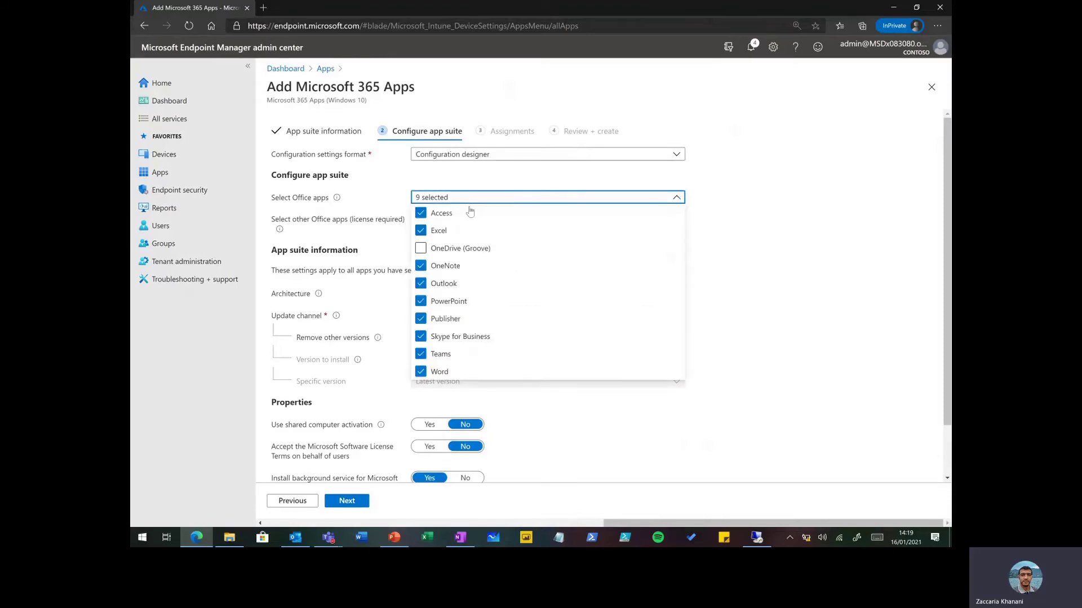
{"action": "left_click", "coordinate": [423, 216]}
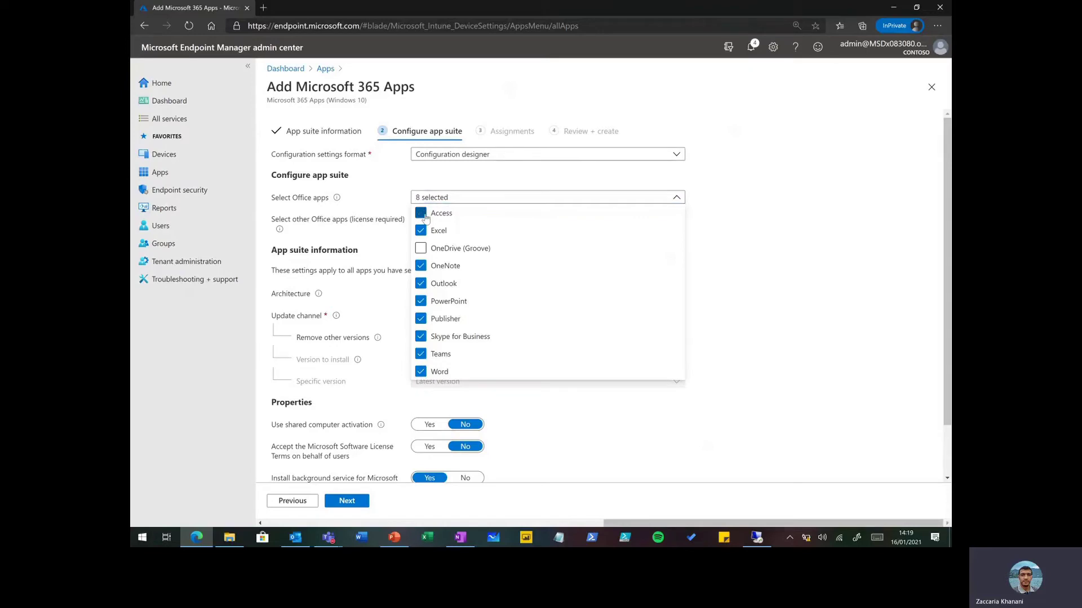
{"action": "left_click", "coordinate": [423, 286]}
{"action": "left_click", "coordinate": [422, 287]}
{"action": "left_click", "coordinate": [424, 304]}
{"action": "left_click", "coordinate": [424, 303]}
{"action": "left_click", "coordinate": [423, 320]}
{"action": "left_click", "coordinate": [427, 339]}
{"action": "left_click", "coordinate": [840, 329]}
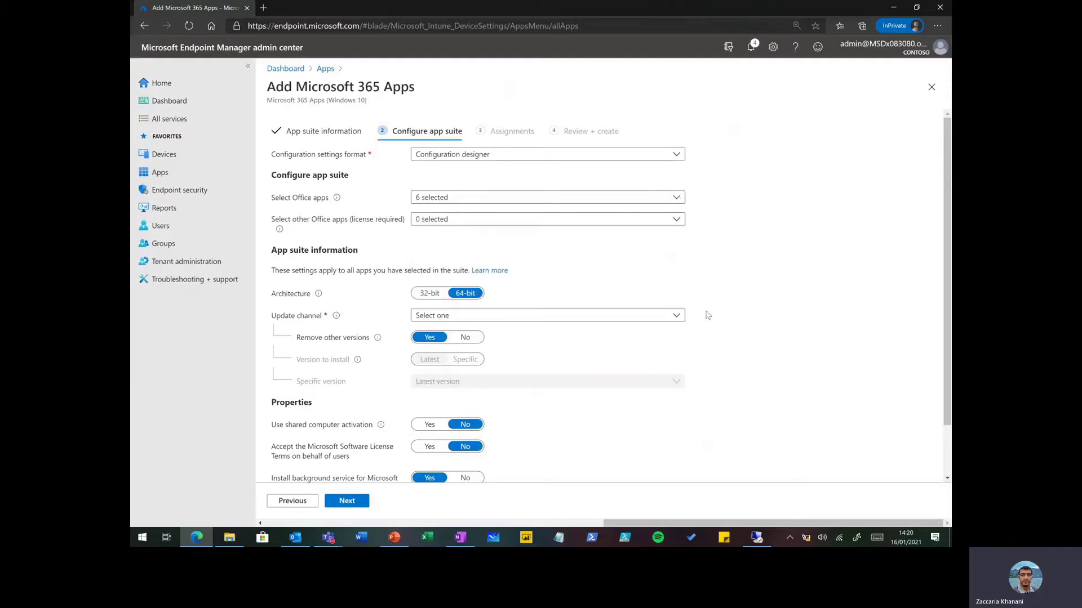
Step: Set the suite's update channel to Monthly Enterprise Channel and proceed to the assignments
{"action": "left_click", "coordinate": [550, 316]}
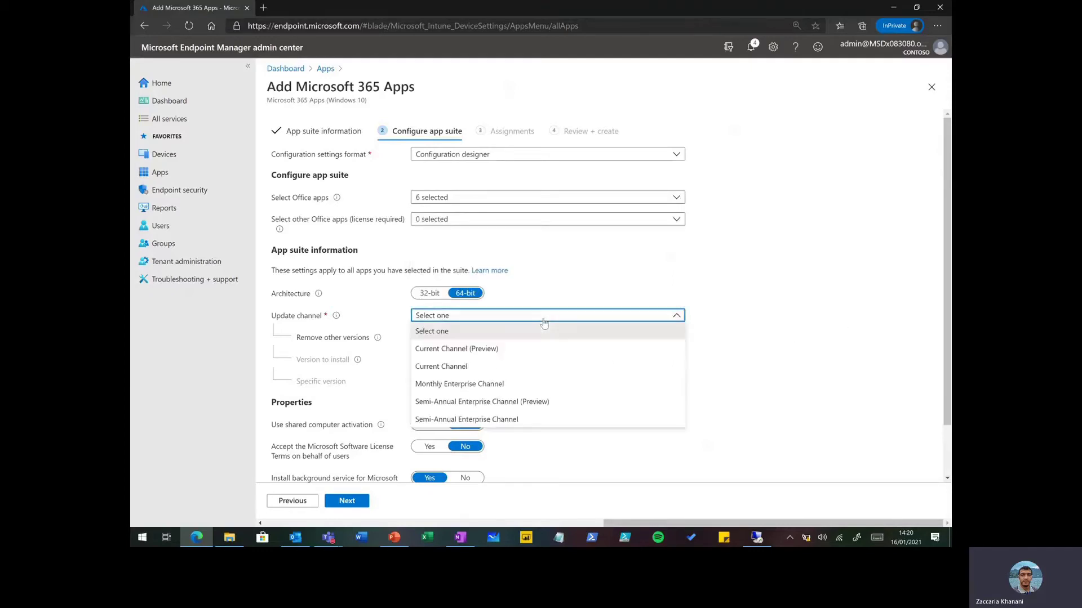
{"action": "left_click", "coordinate": [465, 385]}
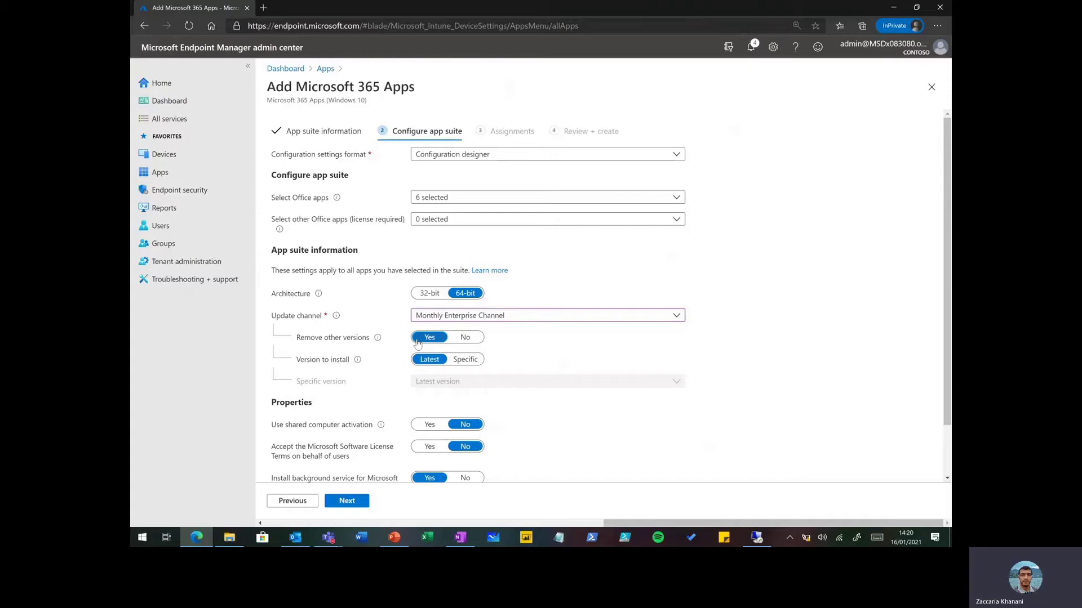
{"action": "left_click", "coordinate": [359, 501]}
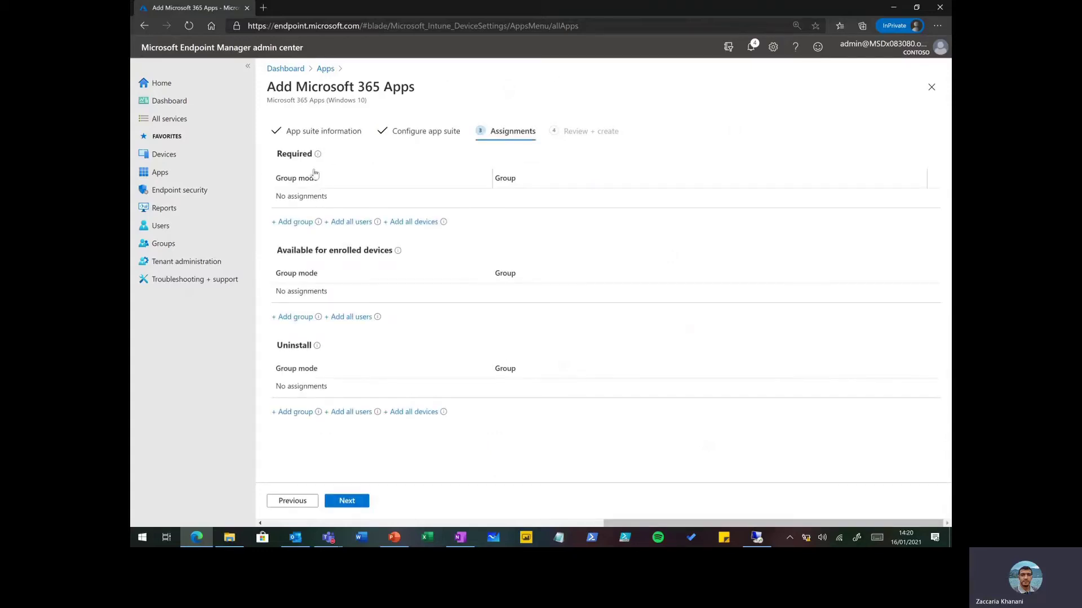
Step: Assign the suite as required to the dg-All Windows 10 group and create the app
{"action": "left_click_drag", "start_coordinate": [276, 154], "coordinate": [311, 157]}
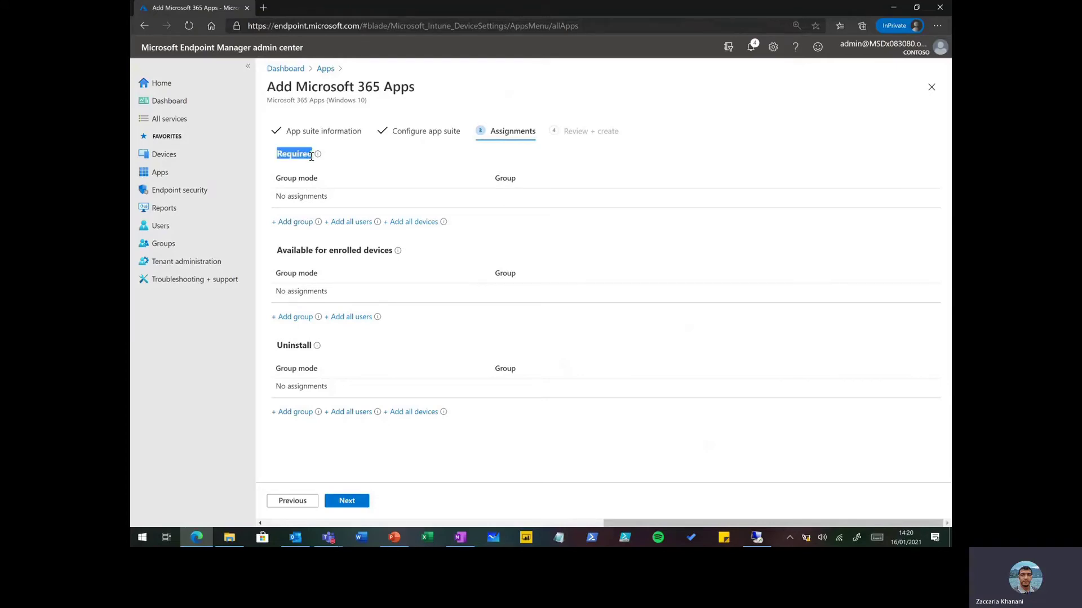
{"action": "left_click", "coordinate": [295, 222]}
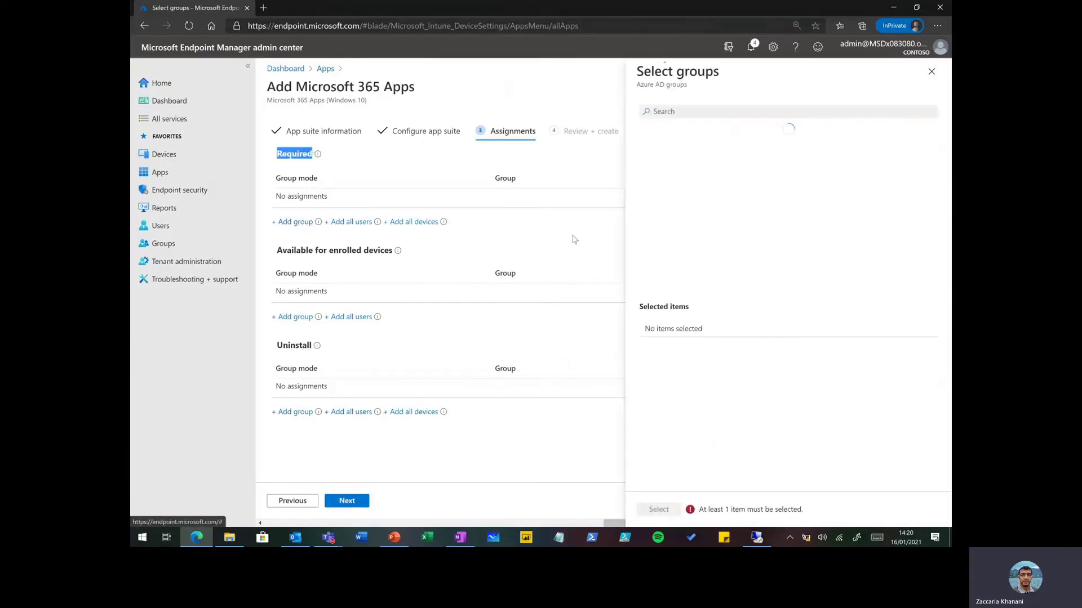
{"action": "type", "text": "dg"}
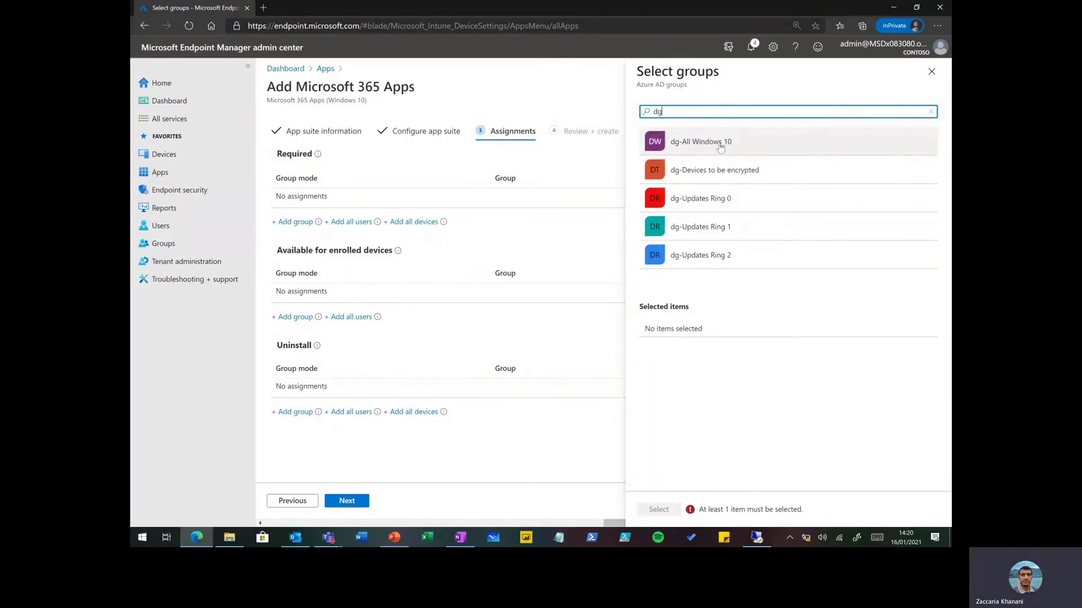
{"action": "left_click", "coordinate": [711, 145]}
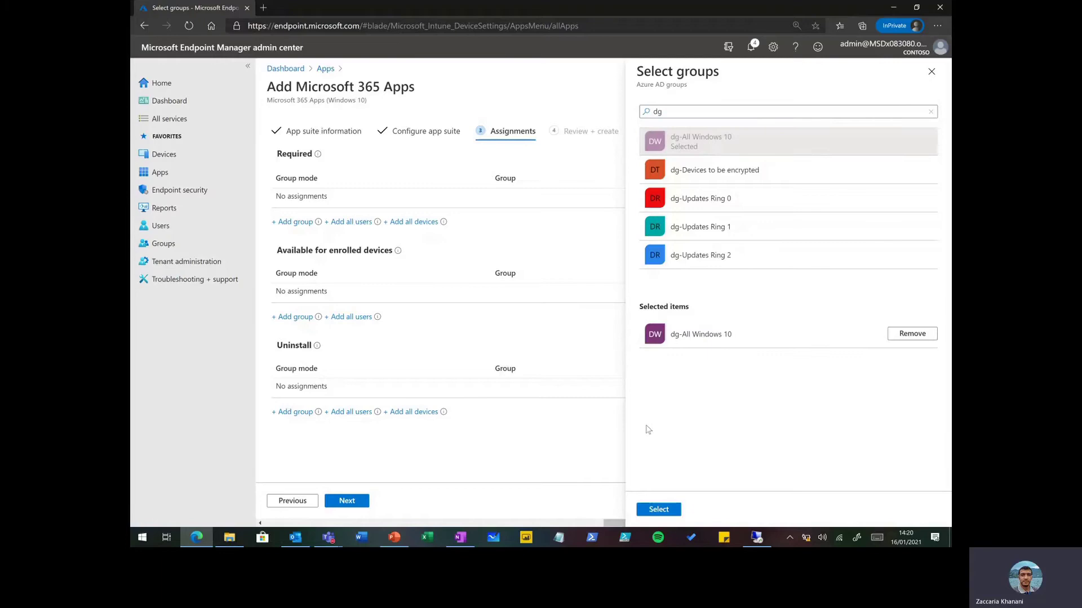
{"action": "left_click", "coordinate": [659, 510]}
{"action": "left_click", "coordinate": [361, 506]}
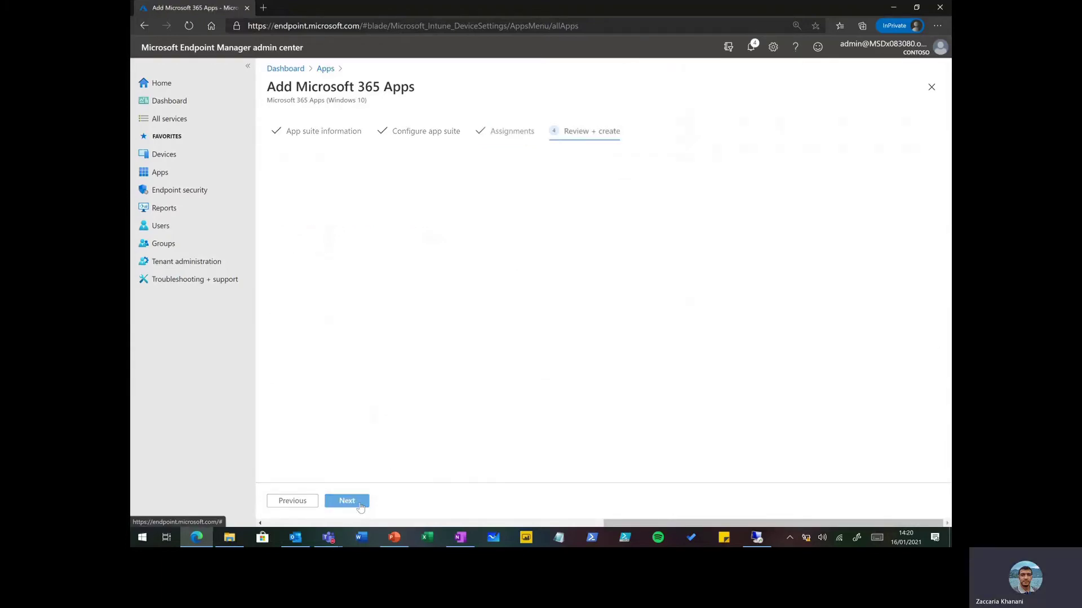
{"action": "left_click", "coordinate": [359, 505]}
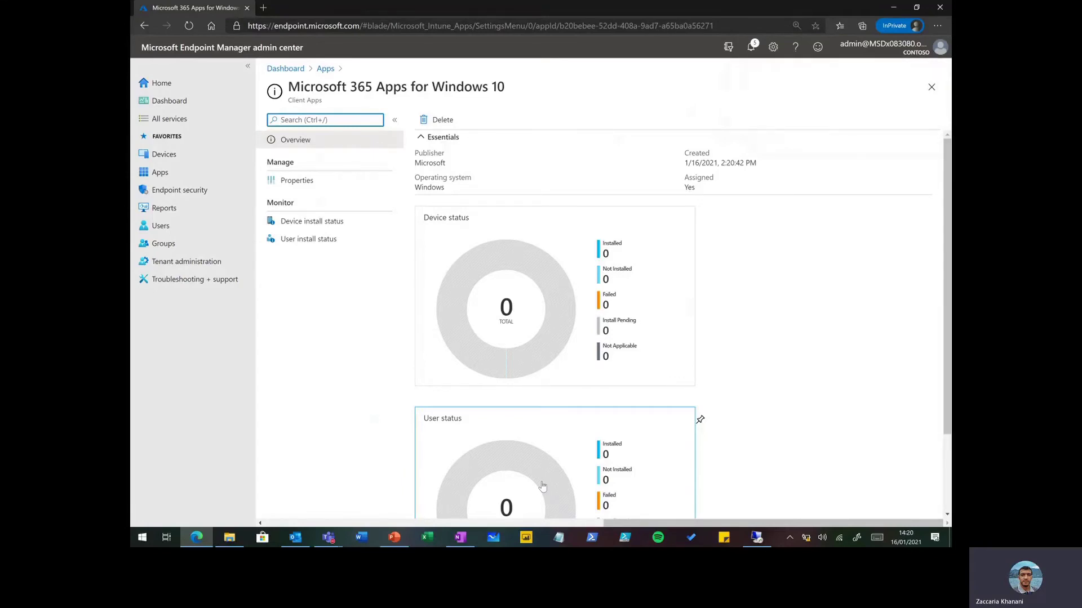
Step: Switch to the PowerPoint slideshow and advance to the slide "Gestione degli aggiornamenti"
{"action": "key", "text": "alt+Tab"}
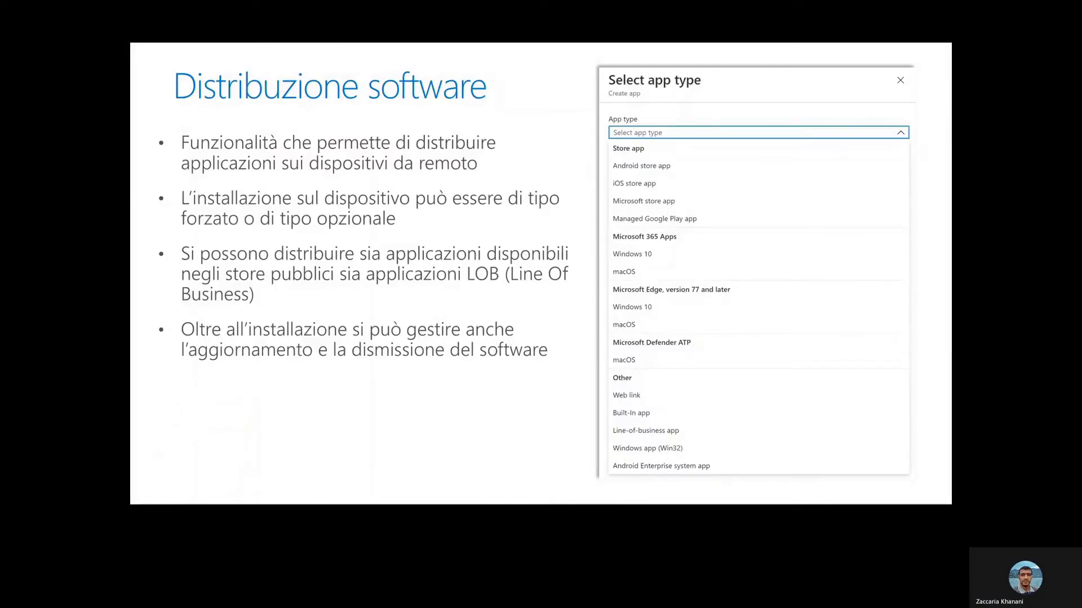
{"action": "key", "text": "Right"}
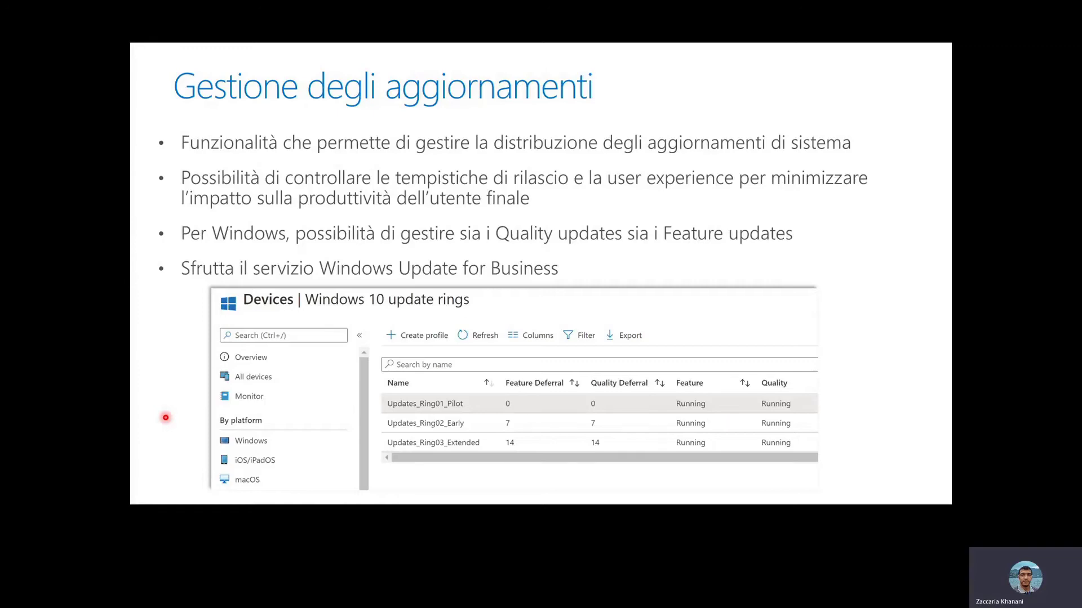
Step: Switch back to the Microsoft Endpoint Manager admin center and show the Windows 10 update rings for devices
{"action": "key", "text": "alt+Tab"}
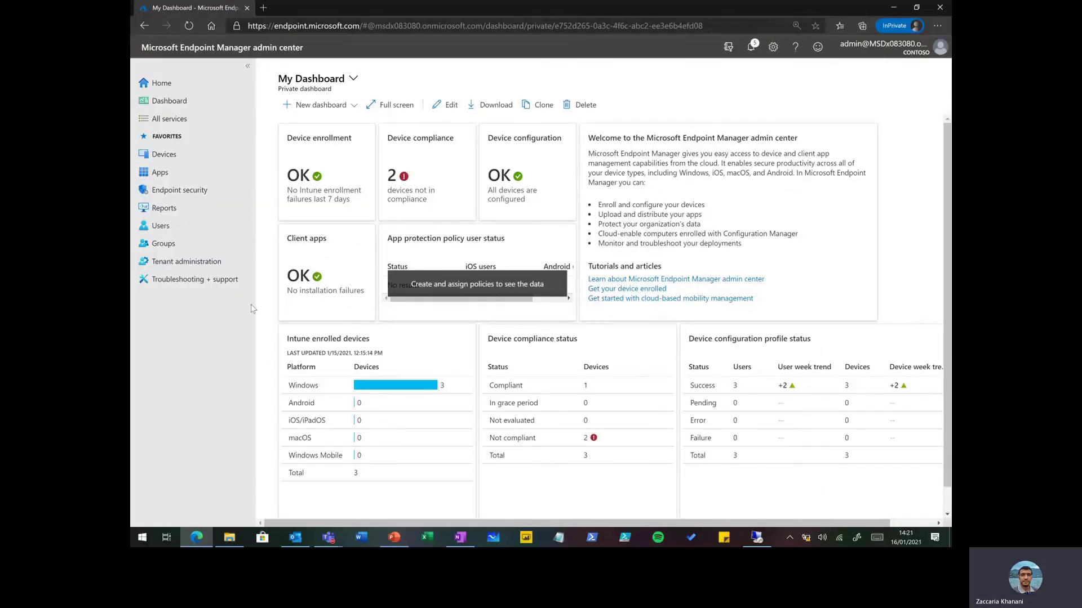
{"action": "left_click", "coordinate": [202, 160]}
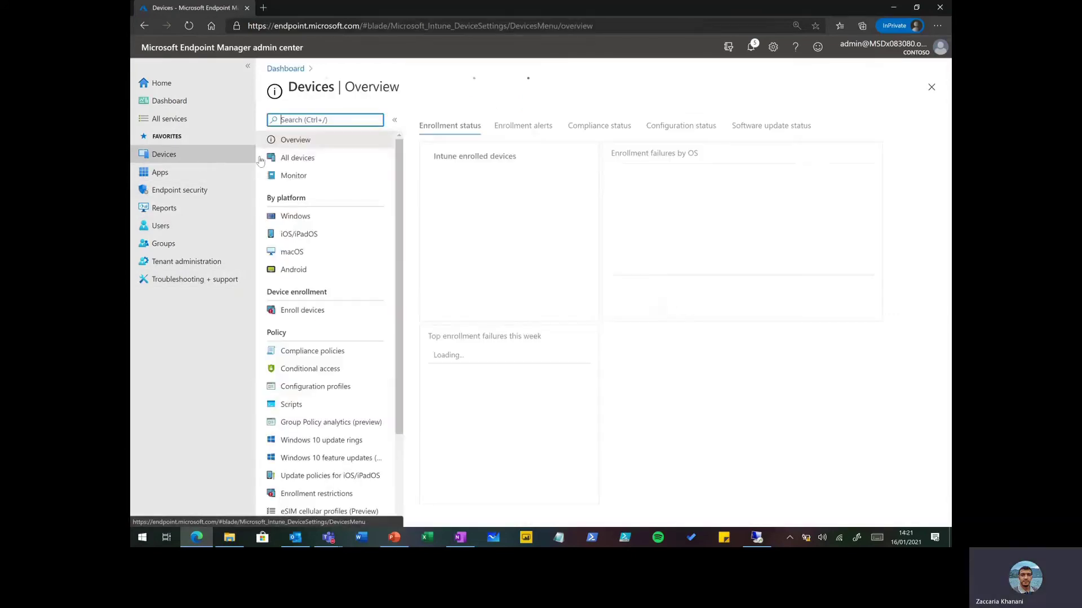
{"action": "left_click", "coordinate": [309, 444]}
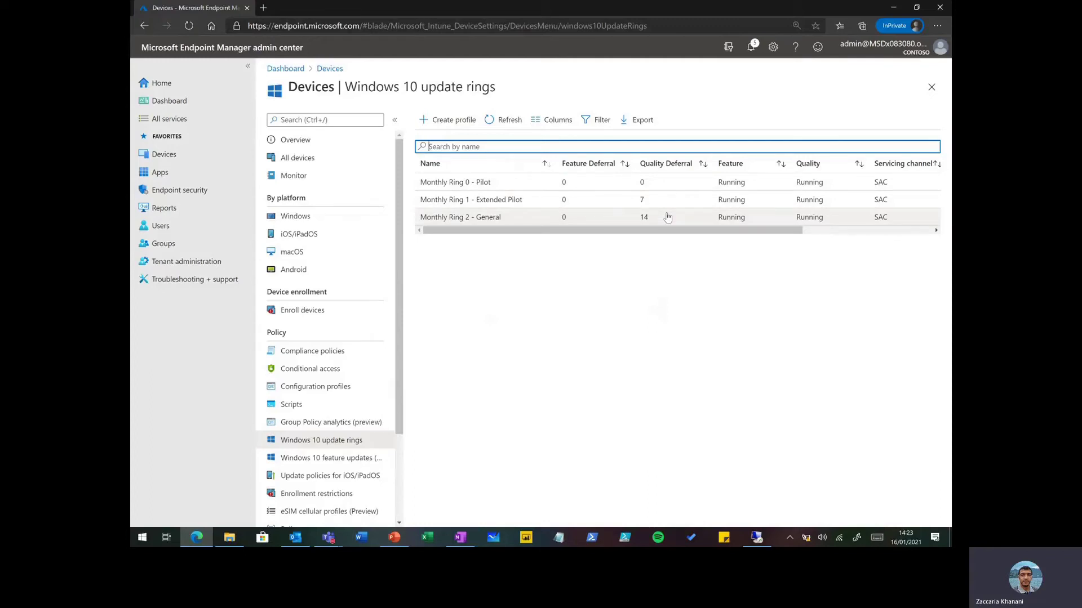
Step: Open the update ring settings of Monthly Ring 0 - Pilot for editing and examine the user experience and deadline options
{"action": "left_click", "coordinate": [520, 182]}
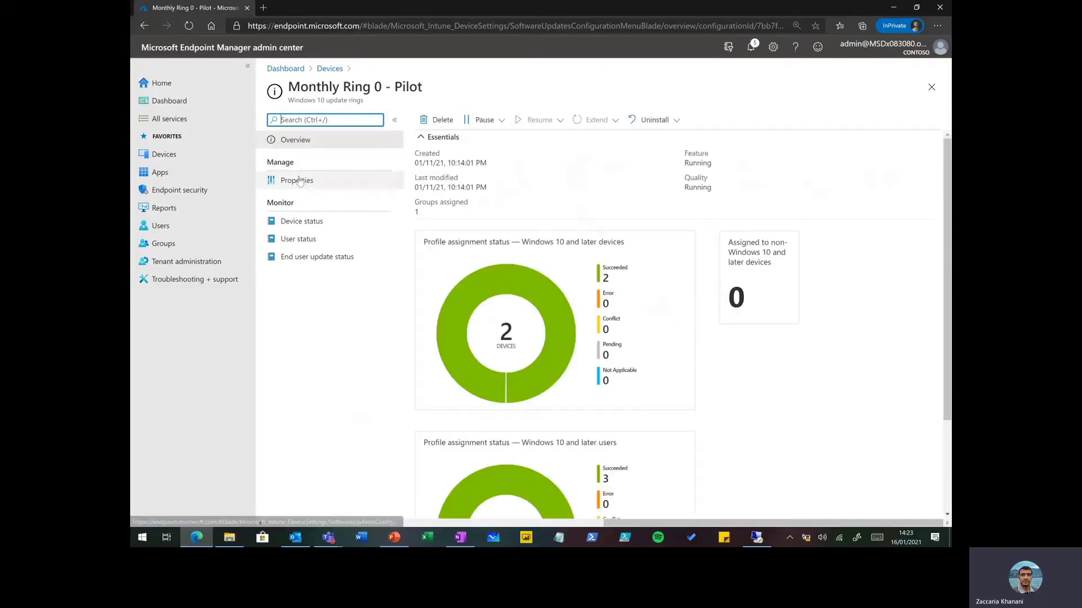
{"action": "left_click", "coordinate": [370, 184]}
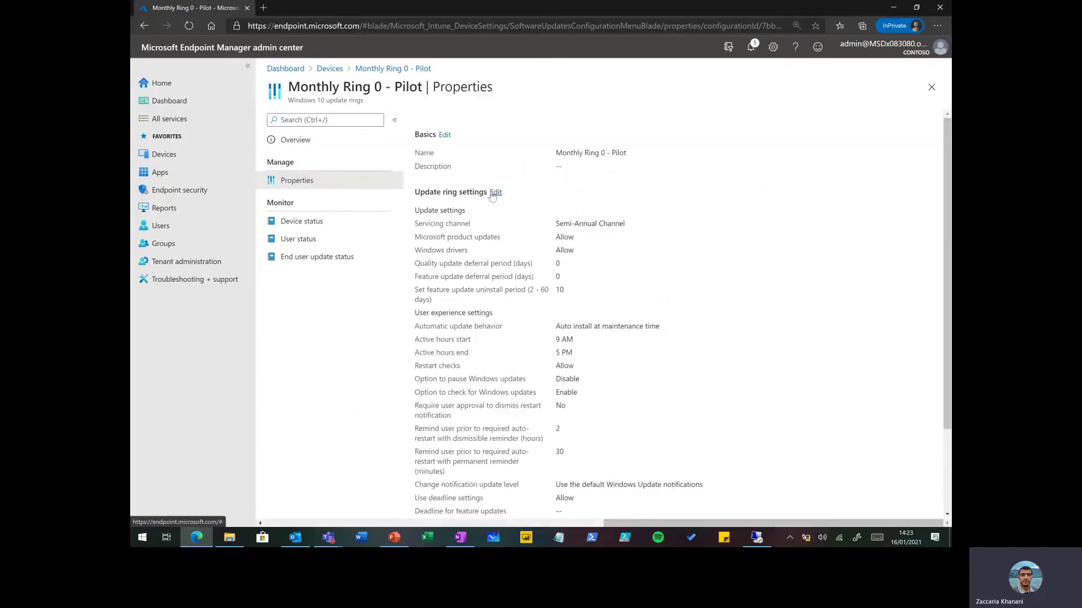
{"action": "left_click", "coordinate": [492, 193]}
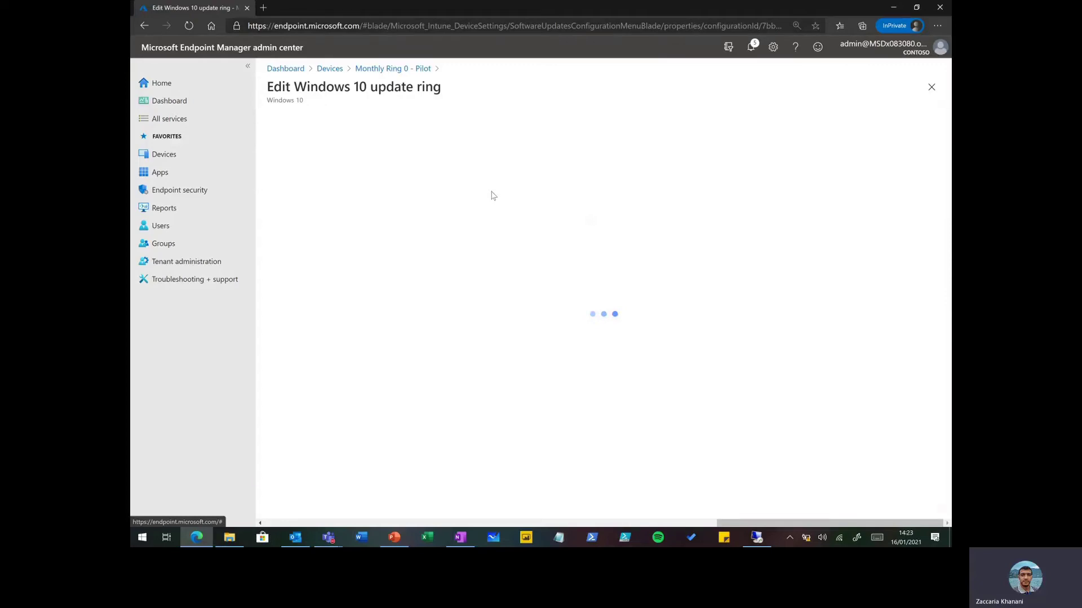
{"action": "scroll", "coordinate": [743, 314], "scroll_direction": "down", "scroll_amount": 1}
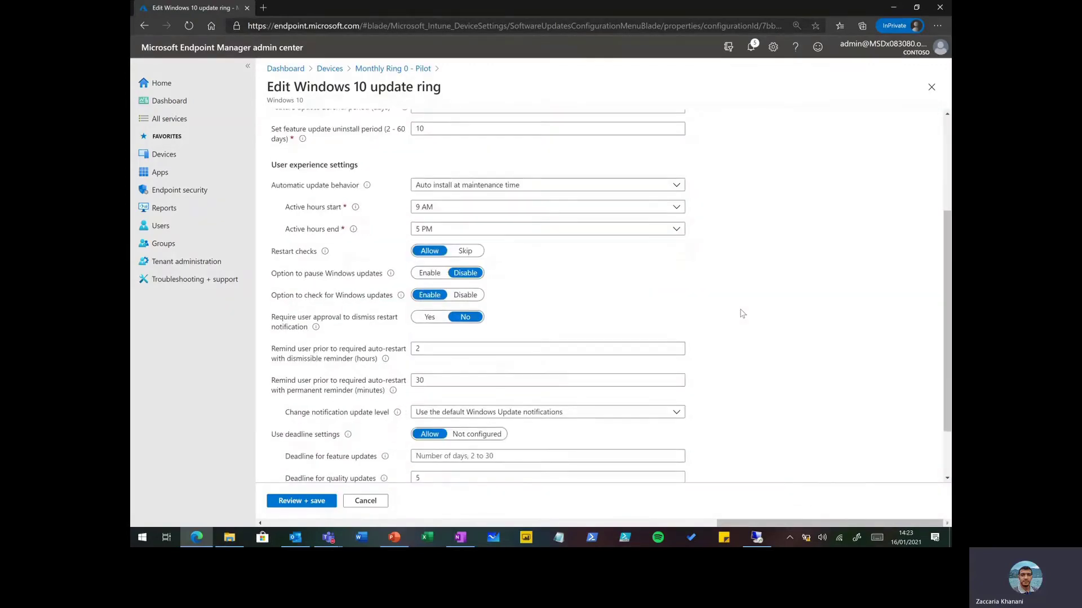
{"action": "scroll", "coordinate": [743, 314], "scroll_direction": "down", "scroll_amount": 1}
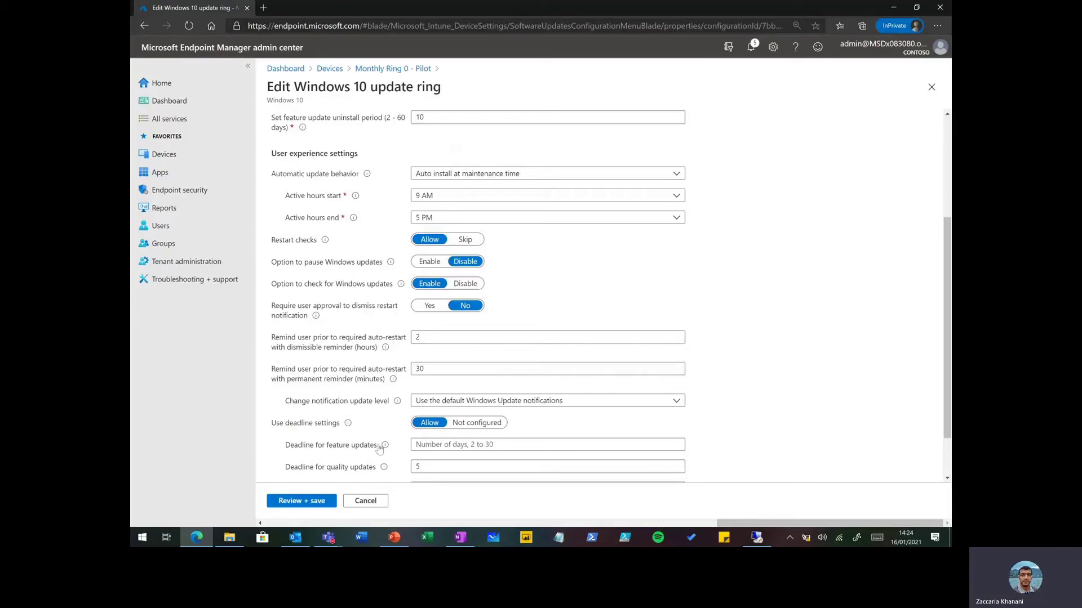
Step: Start a new iOS/iPadOS update policy profile named "ios update" and proceed to its update policy settings
{"action": "left_click", "coordinate": [224, 165]}
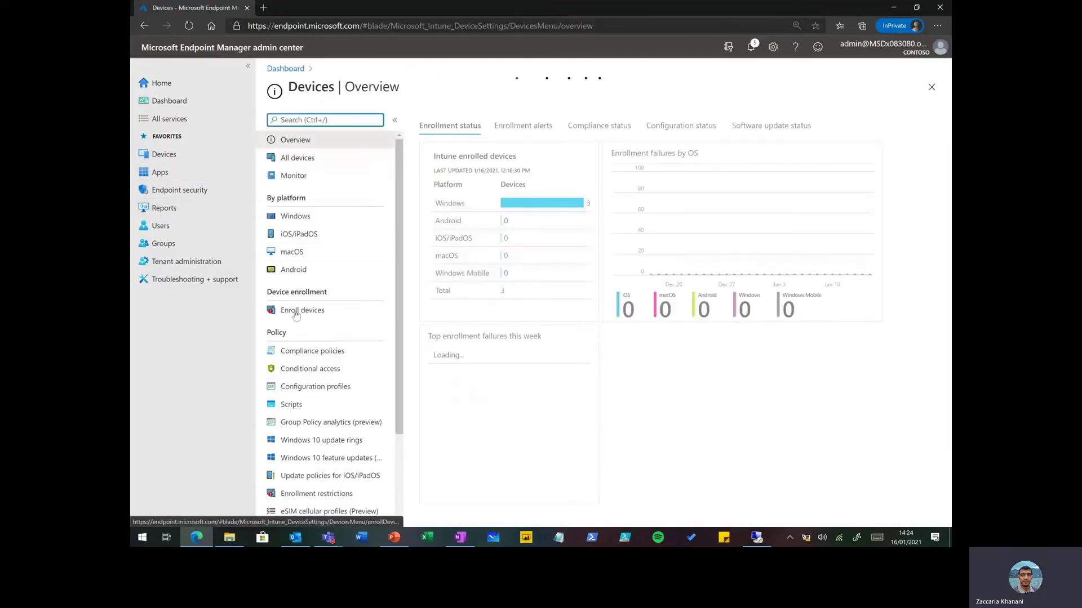
{"action": "scroll", "coordinate": [299, 360], "scroll_direction": "down", "scroll_amount": 1}
{"action": "left_click", "coordinate": [319, 425]}
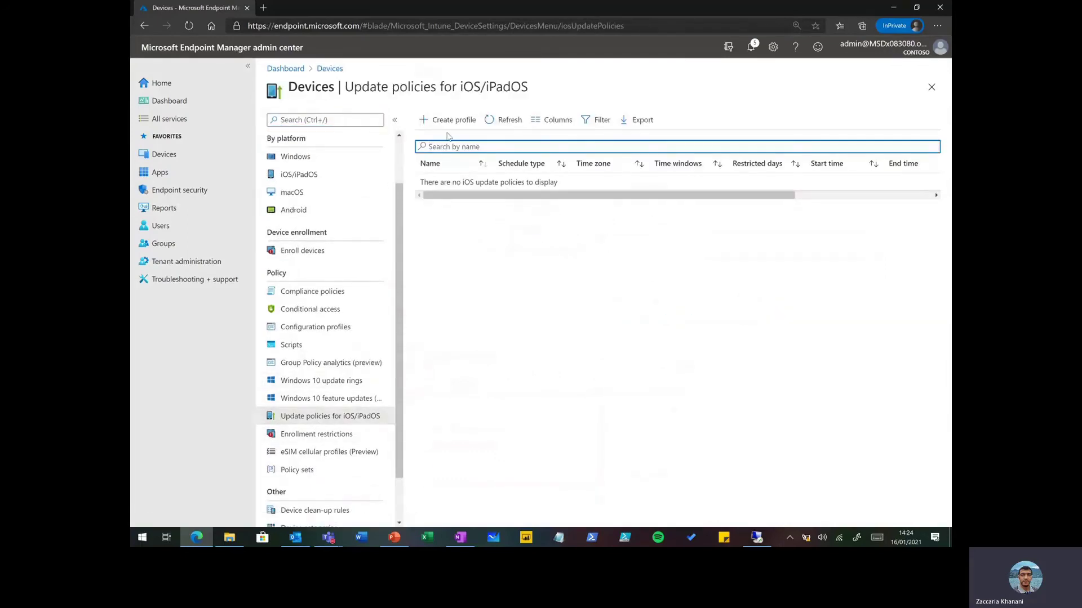
{"action": "left_click", "coordinate": [447, 121]}
{"action": "left_click", "coordinate": [444, 150]}
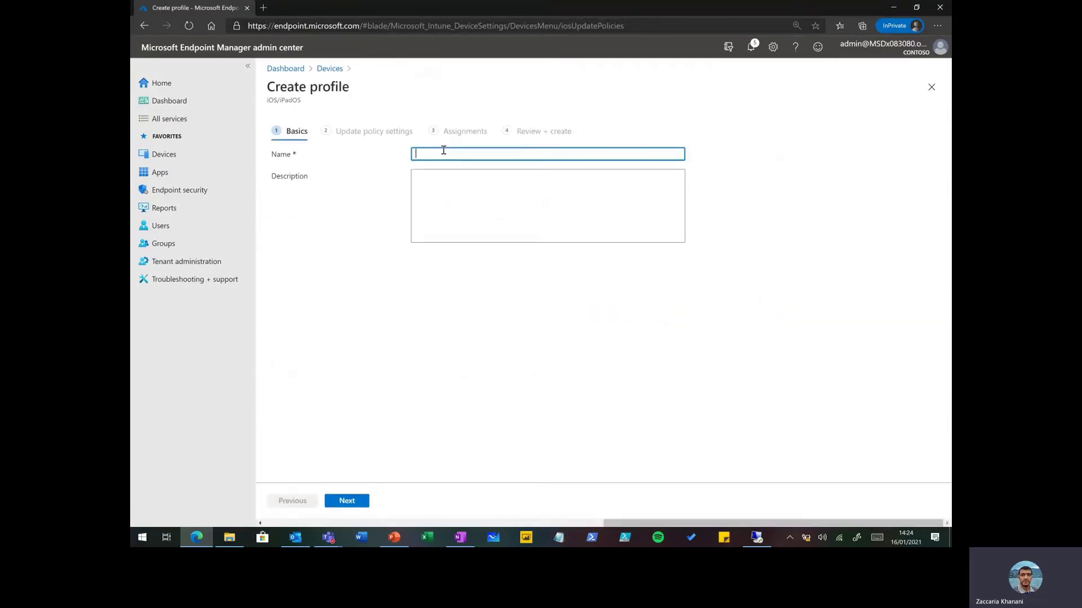
{"action": "type", "text": "ios update"}
{"action": "left_click", "coordinate": [346, 501]}
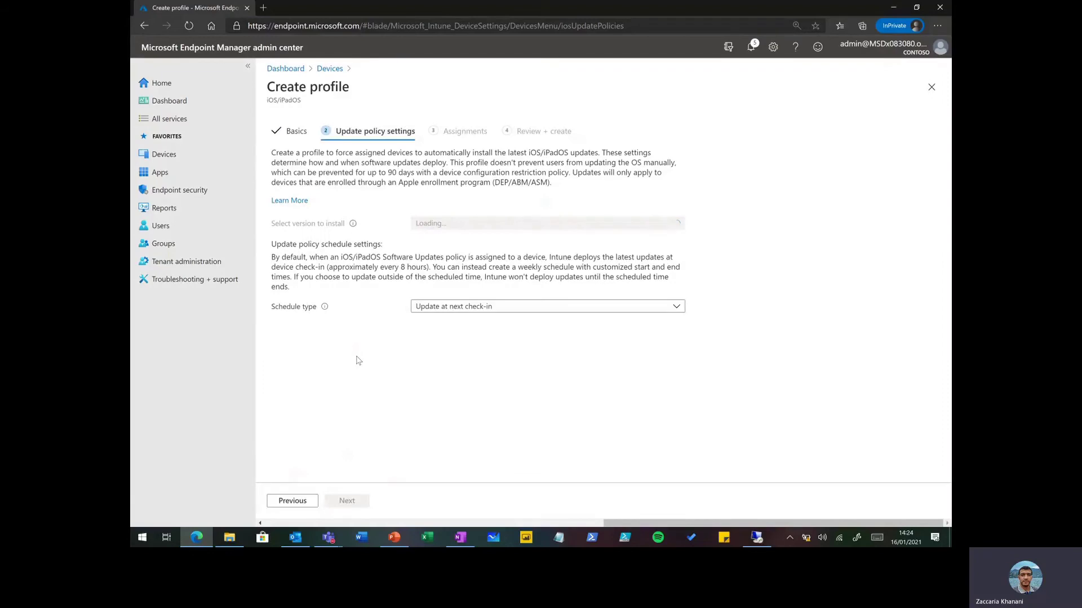
Step: Set the iOS/iPadOS policy to install the latest update, with the schedule type Update during scheduled time
{"action": "left_click", "coordinate": [479, 224]}
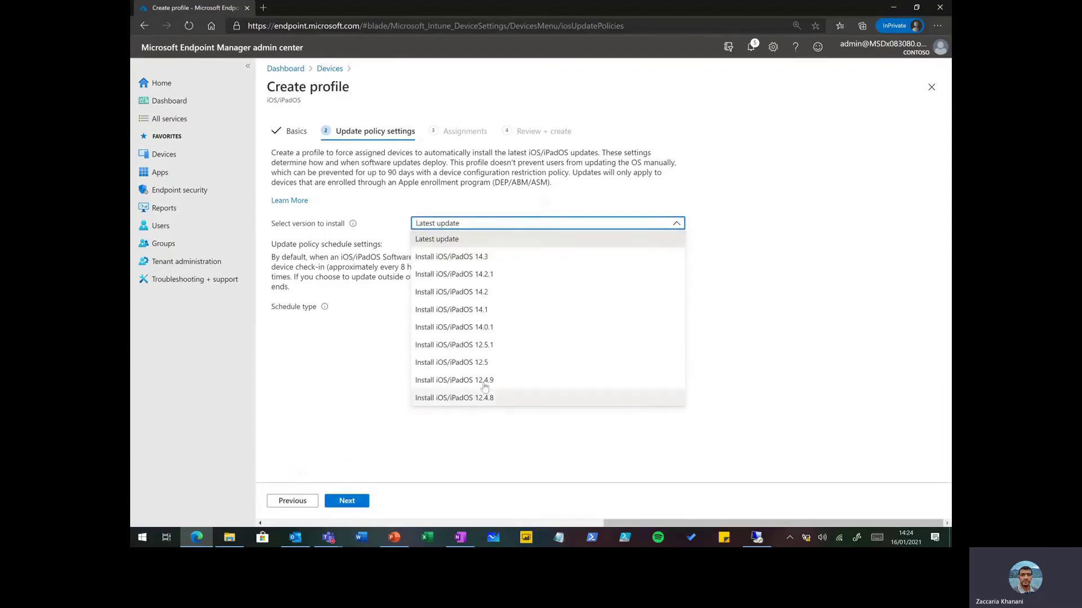
{"action": "left_click", "coordinate": [450, 240]}
{"action": "left_click", "coordinate": [451, 306]}
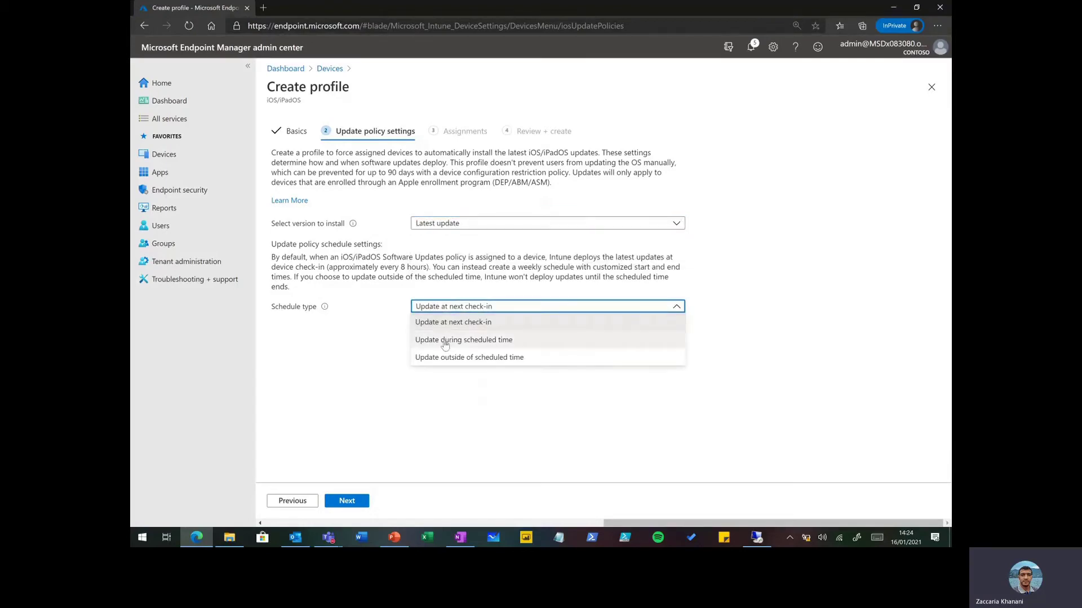
{"action": "left_click", "coordinate": [445, 341]}
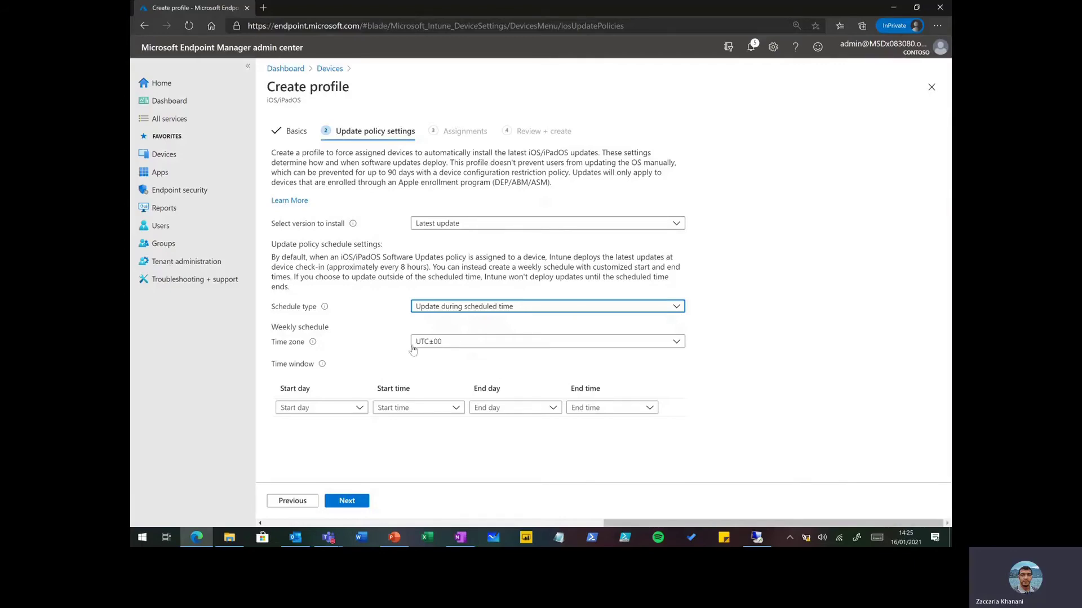
Step: Switch to the PowerPoint slideshow and advance to the slide "Gestione della compliance"
{"action": "key", "text": "alt+Tab"}
{"action": "key", "text": "Right"}
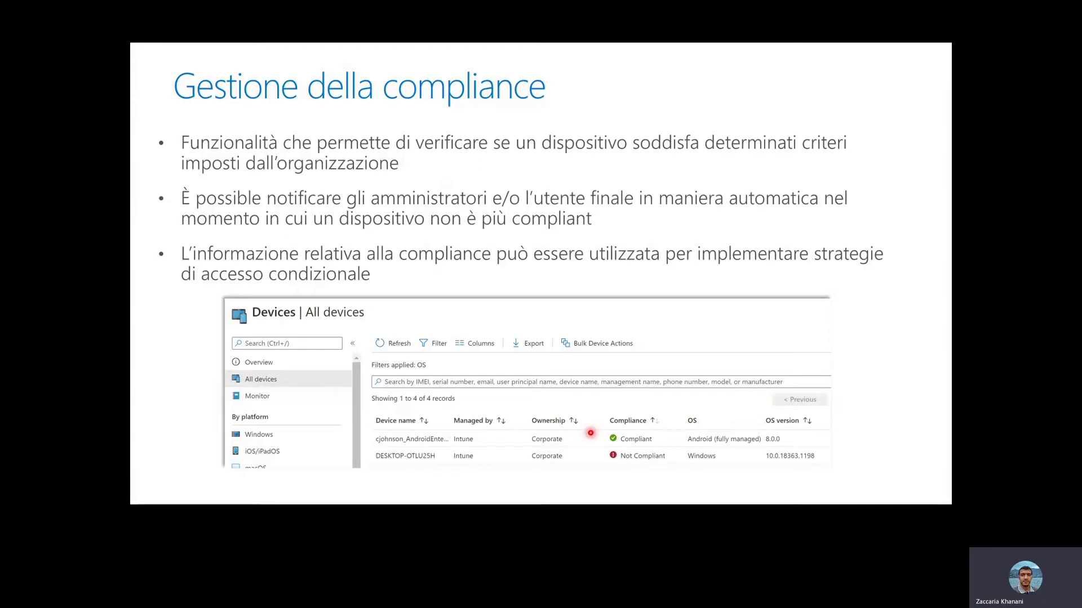
Step: Switch to the Microsoft Endpoint Manager admin center and open the list of device compliance policies
{"action": "key", "text": "alt+Tab"}
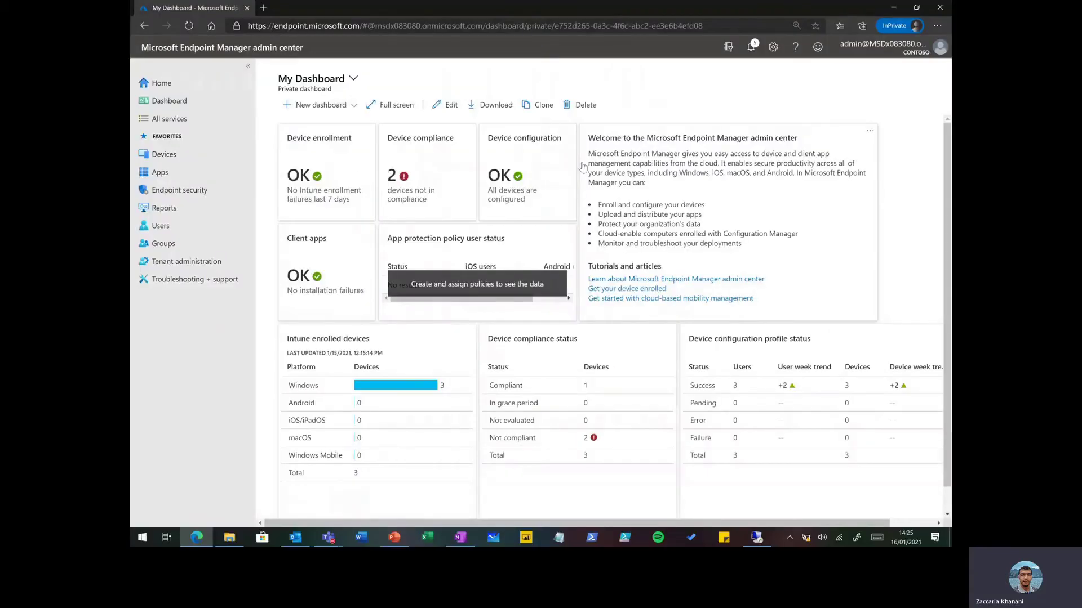
{"action": "left_click", "coordinate": [164, 154]}
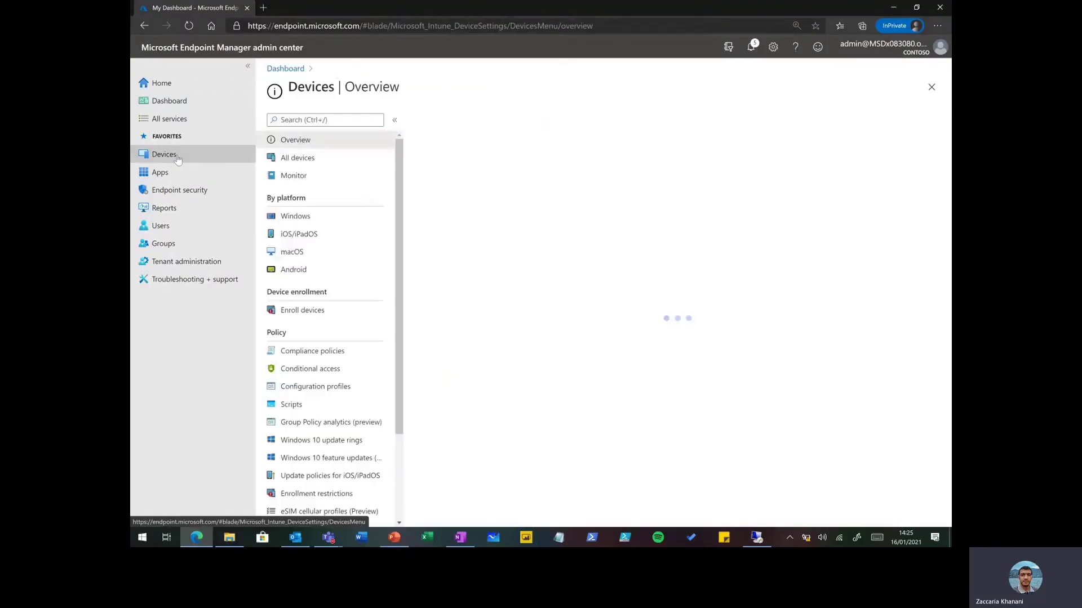
{"action": "left_click", "coordinate": [362, 355]}
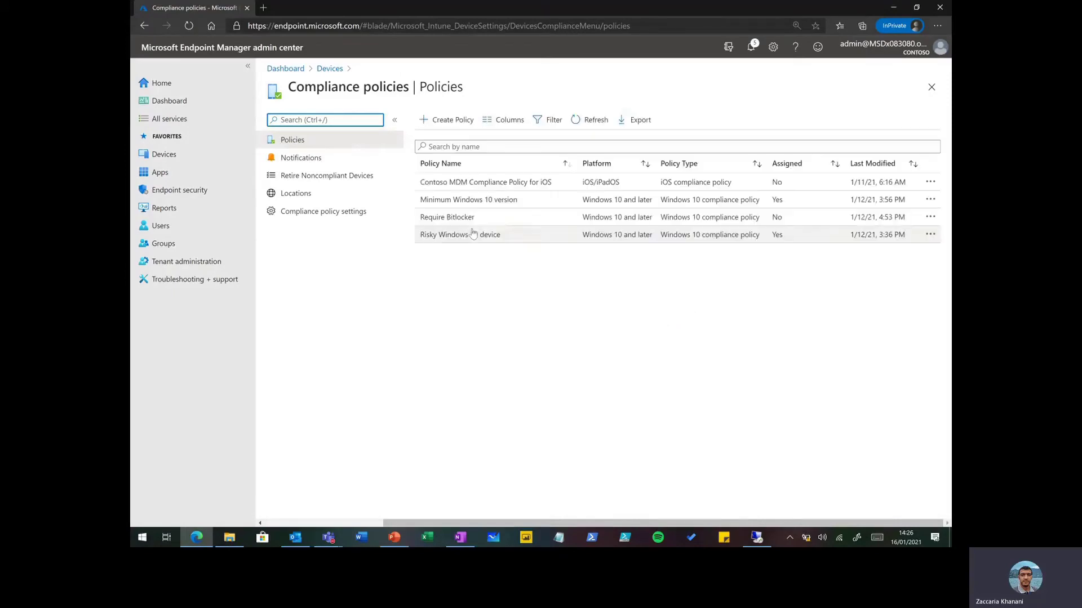
Step: Start a new compliance policy for the Android Enterprise platform with the policy type Fully managed, dedicated, and corporate-owned work profile
{"action": "left_click", "coordinate": [460, 124]}
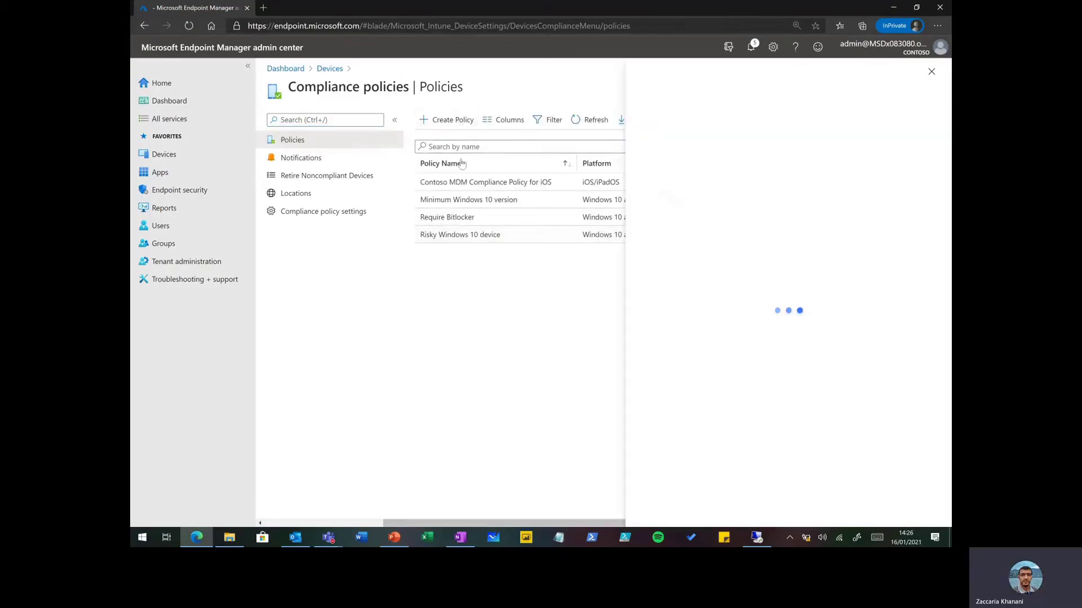
{"action": "left_click", "coordinate": [682, 126]}
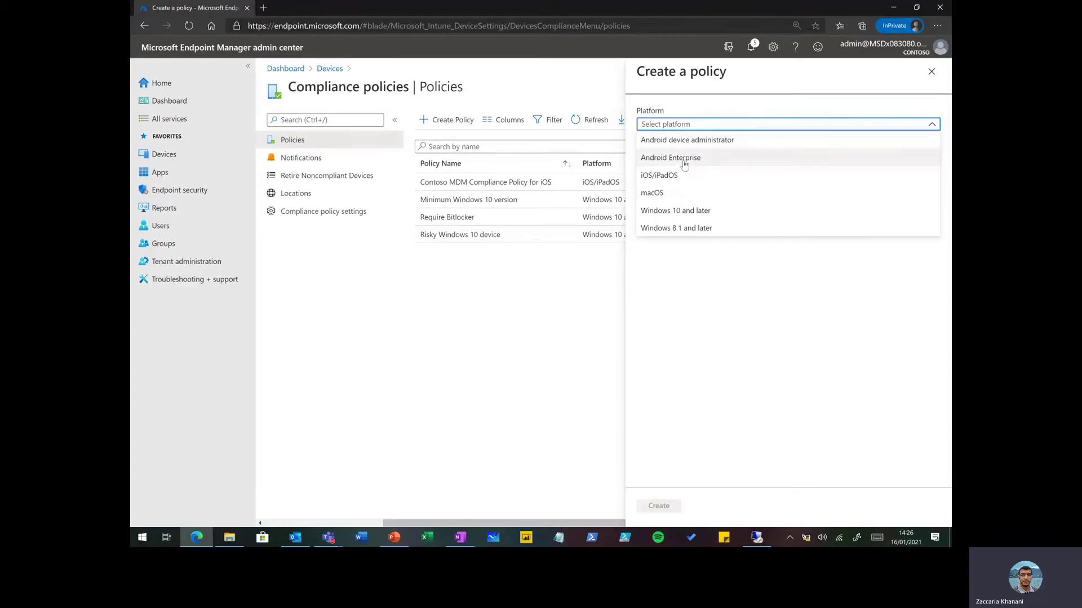
{"action": "left_click", "coordinate": [684, 160]}
{"action": "left_click", "coordinate": [684, 159]}
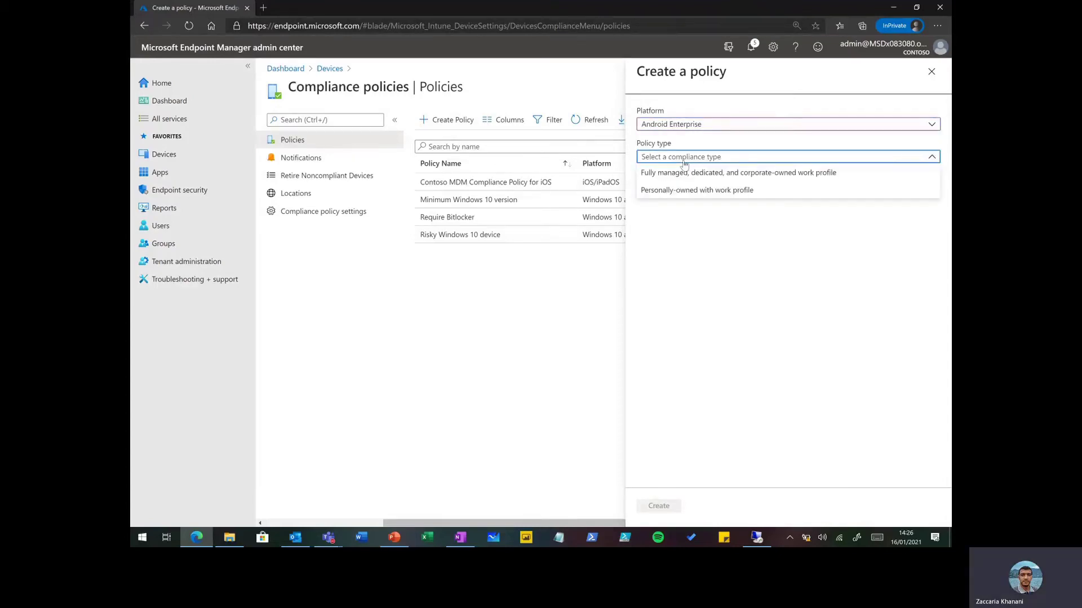
{"action": "left_click", "coordinate": [684, 173]}
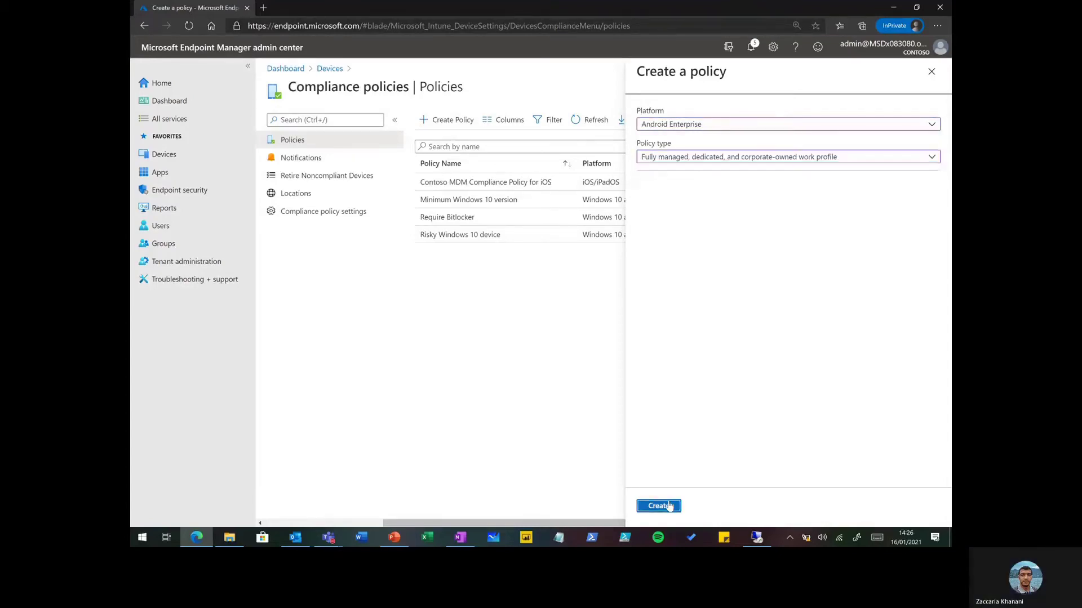
{"action": "left_click", "coordinate": [658, 506]}
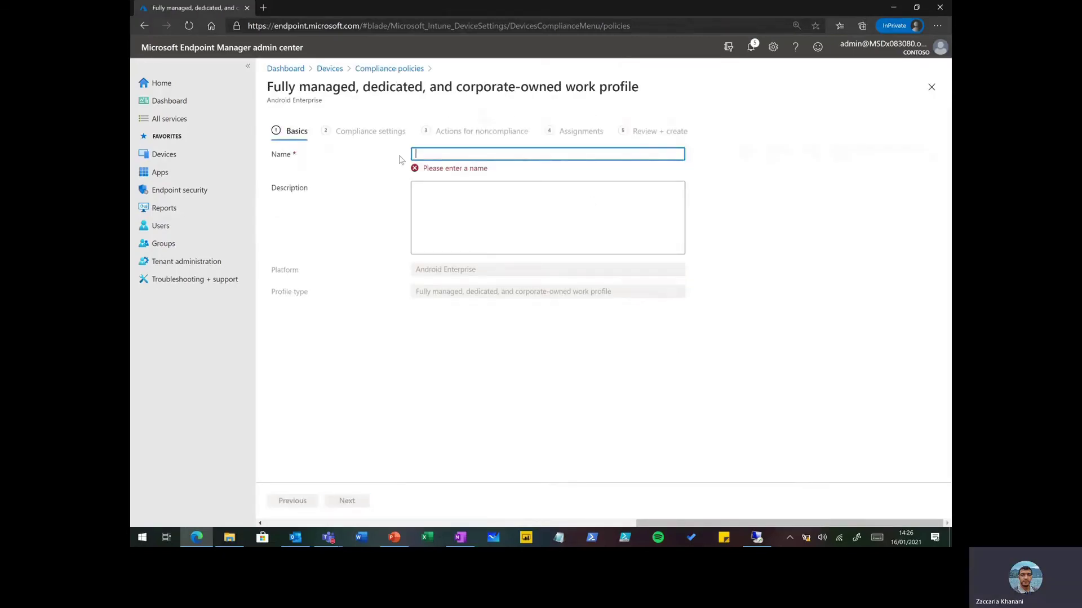
Step: Name the compliance policy "Basic Android policy" and proceed to its compliance settings
{"action": "type", "text": "Basic"}
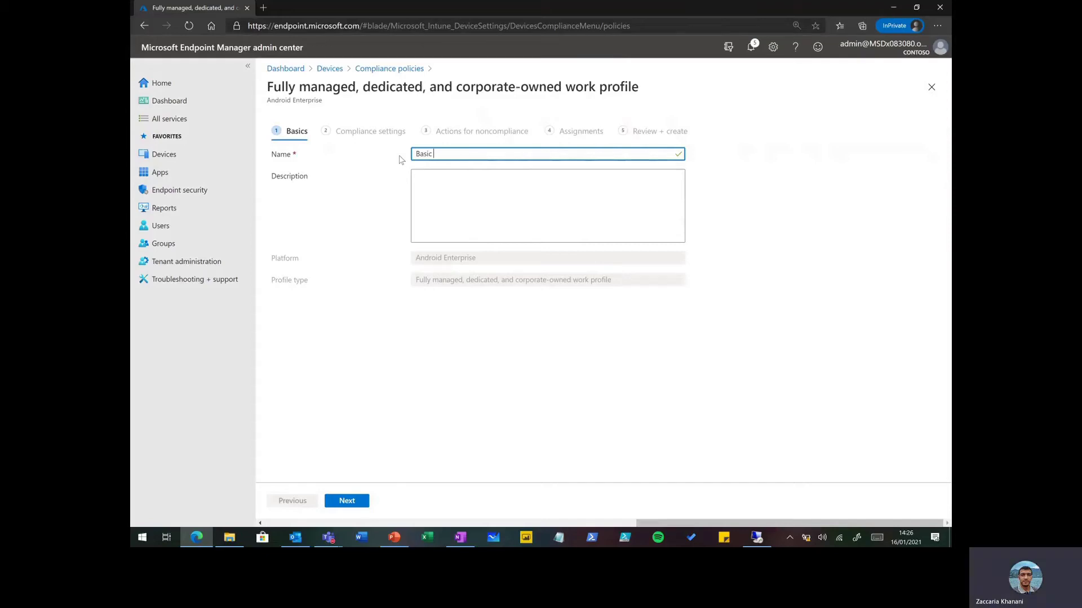
{"action": "type", "text": "Android policy"}
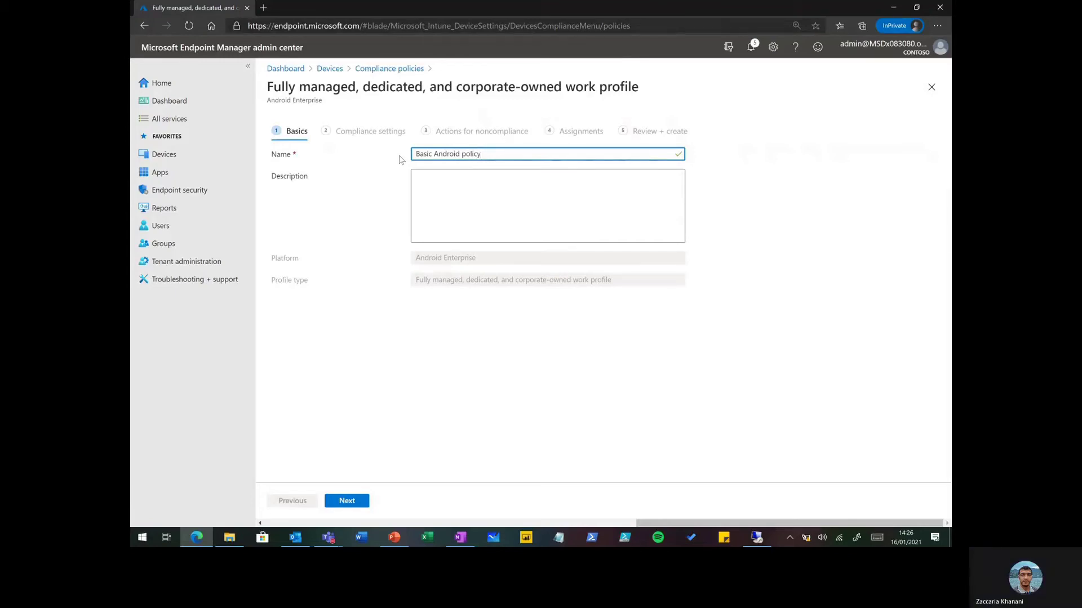
{"action": "left_click", "coordinate": [346, 500]}
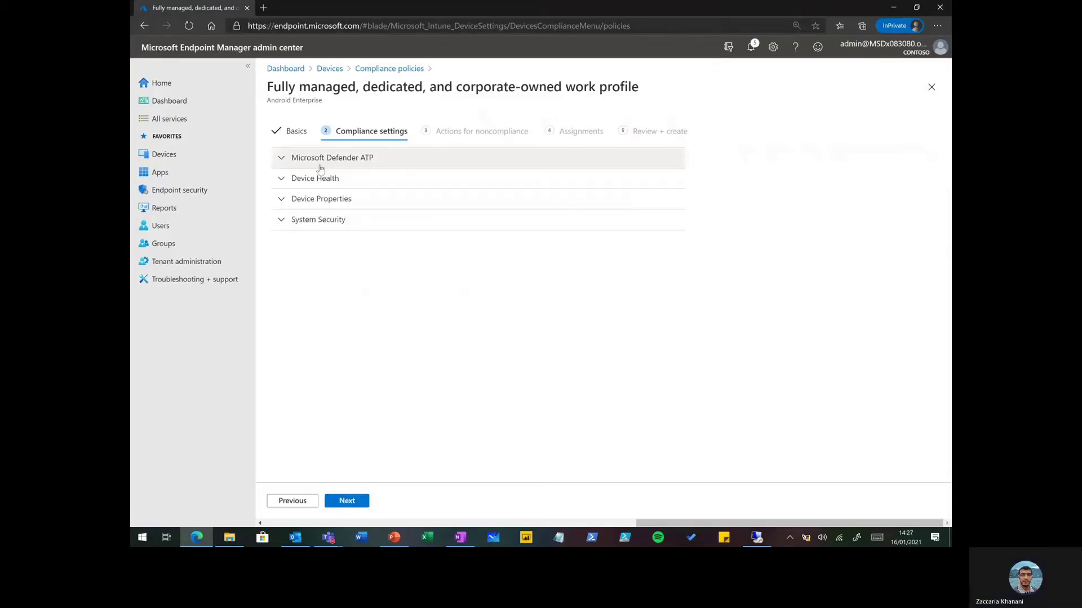
Step: Under System Security, require a password to unlock mobile devices with a minimum length of 8, and require encryption of data storage on device
{"action": "left_click", "coordinate": [315, 220]}
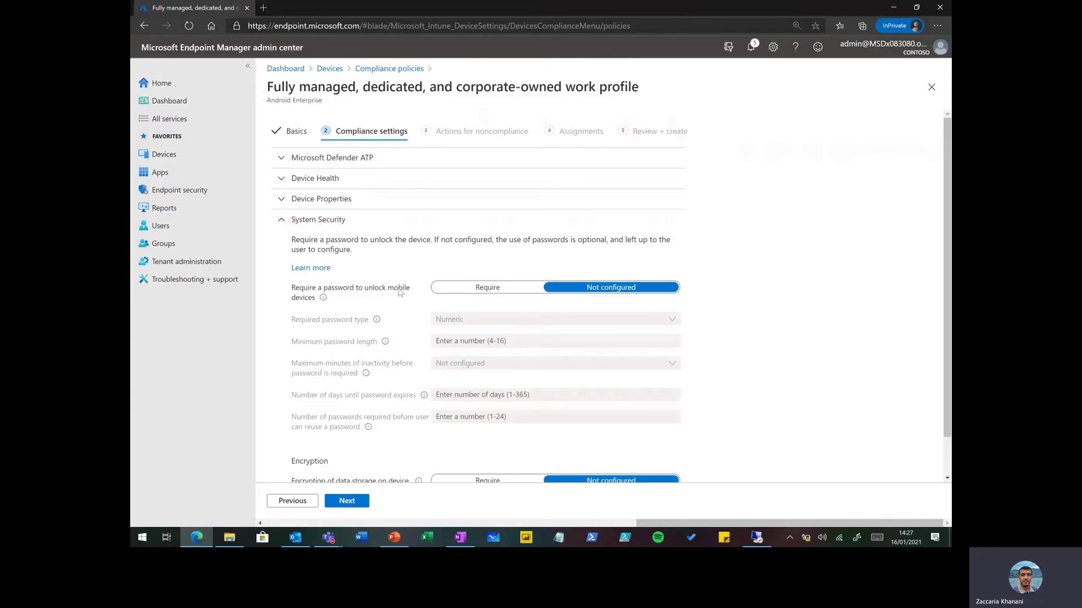
{"action": "left_click", "coordinate": [465, 293]}
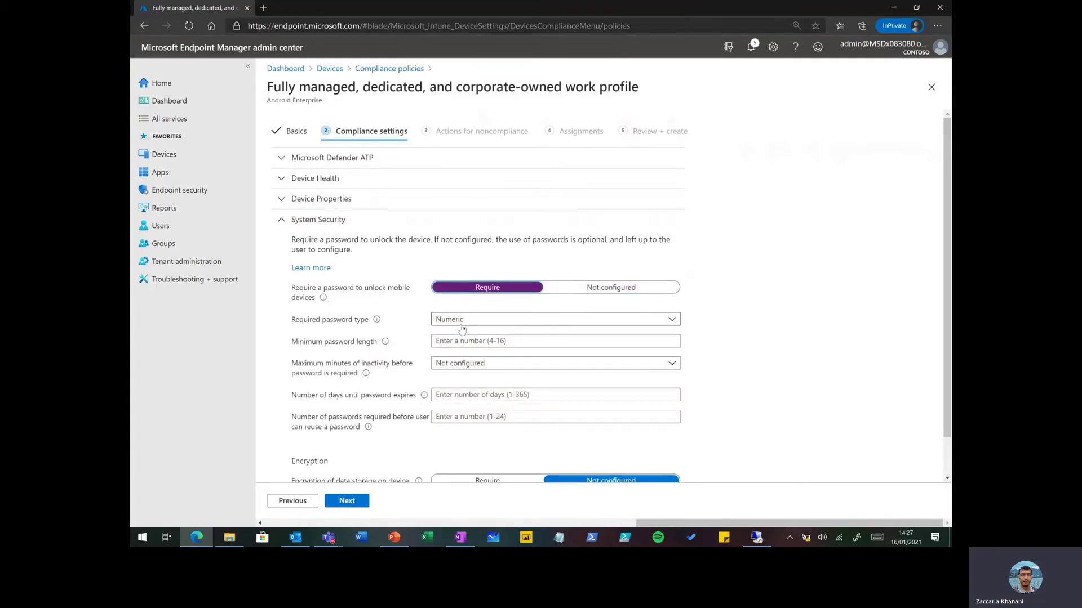
{"action": "left_click", "coordinate": [461, 342]}
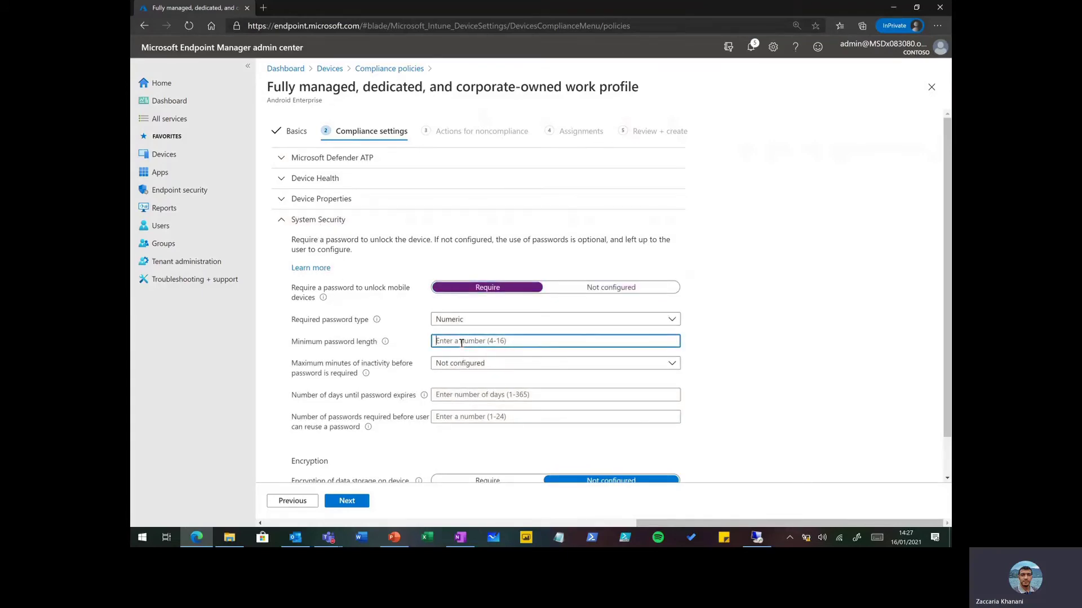
{"action": "type", "text": "8"}
{"action": "left_click", "coordinate": [765, 355]}
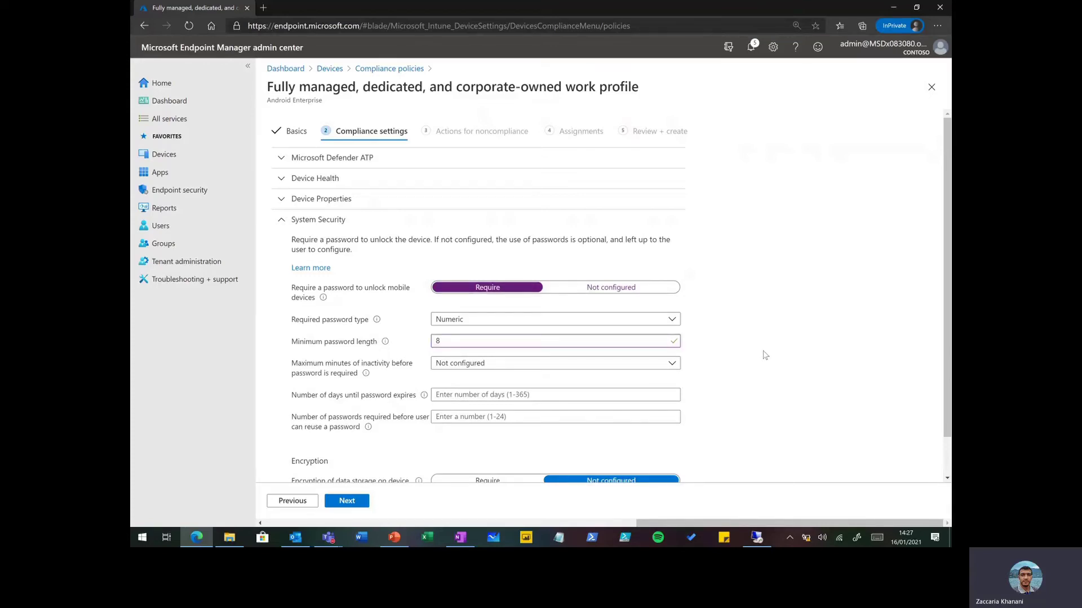
{"action": "scroll", "coordinate": [766, 355], "scroll_direction": "down", "scroll_amount": 2}
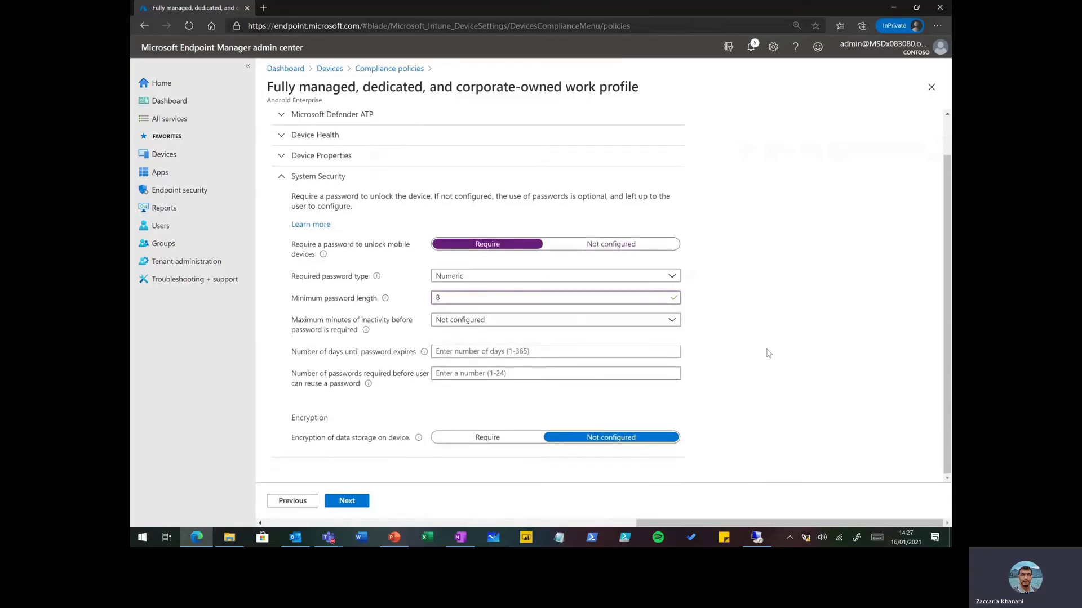
{"action": "scroll", "coordinate": [768, 353], "scroll_direction": "down", "scroll_amount": 2}
{"action": "left_click", "coordinate": [490, 437]}
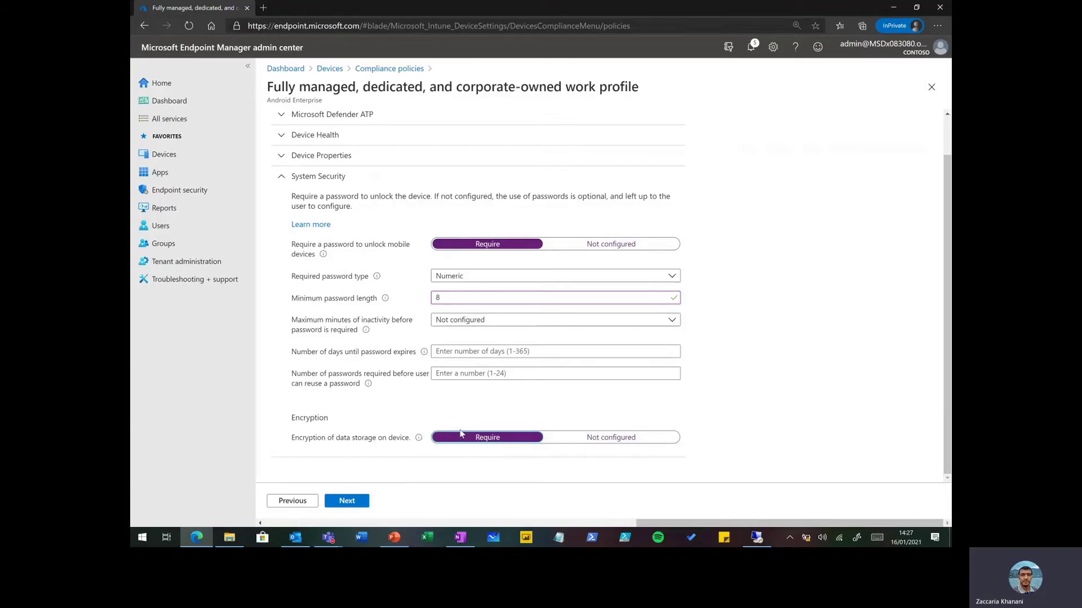
Step: Under Device Properties, set the policy's minimum OS version to 8.0
{"action": "scroll", "coordinate": [461, 429], "scroll_direction": "up", "scroll_amount": 2}
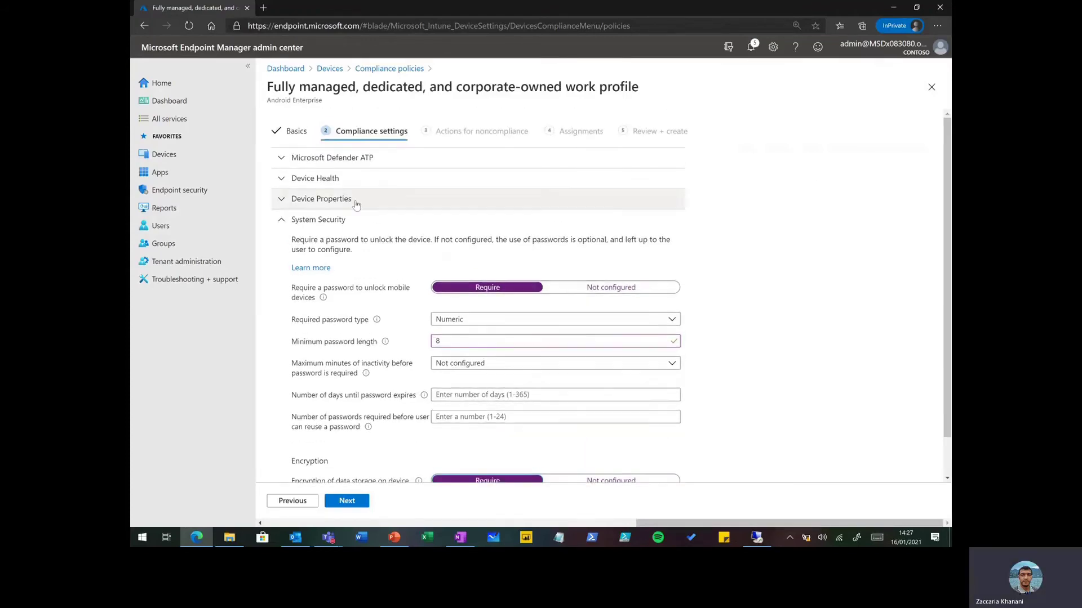
{"action": "left_click", "coordinate": [354, 201]}
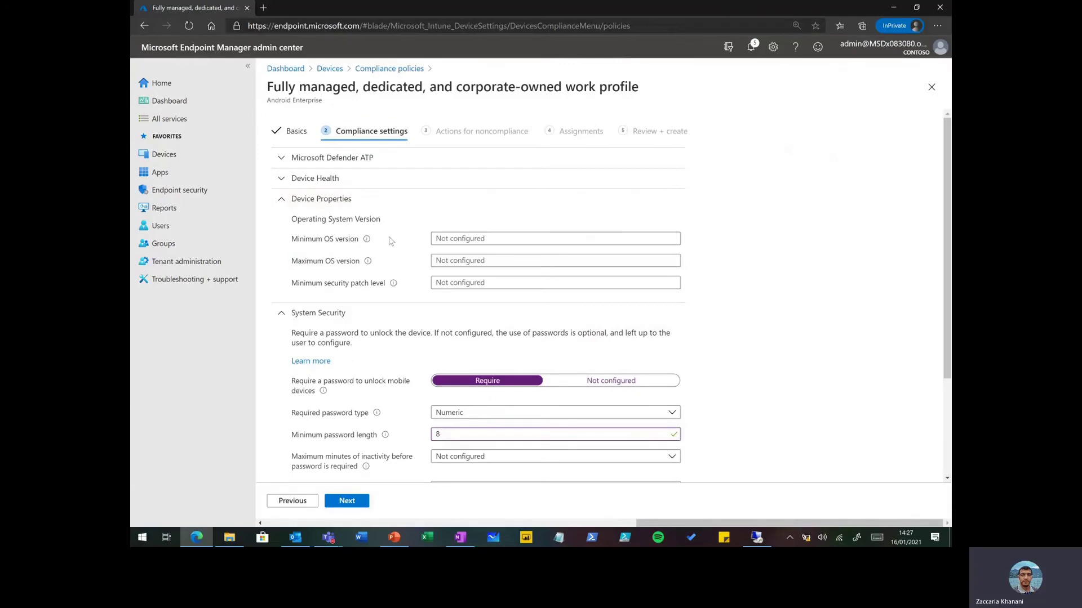
{"action": "left_click", "coordinate": [451, 238]}
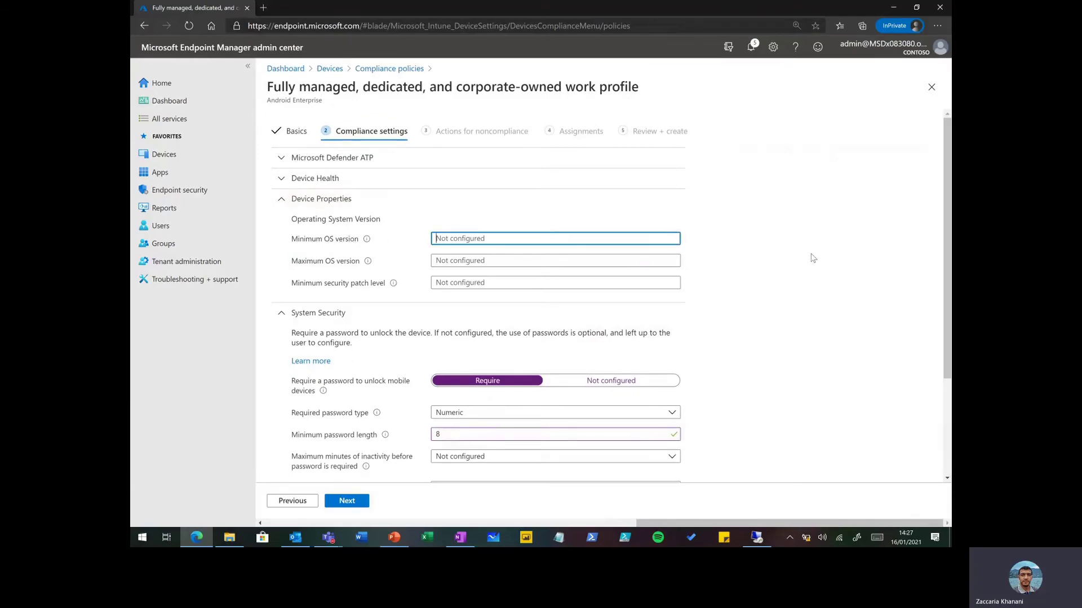
{"action": "type", "text": "8.0"}
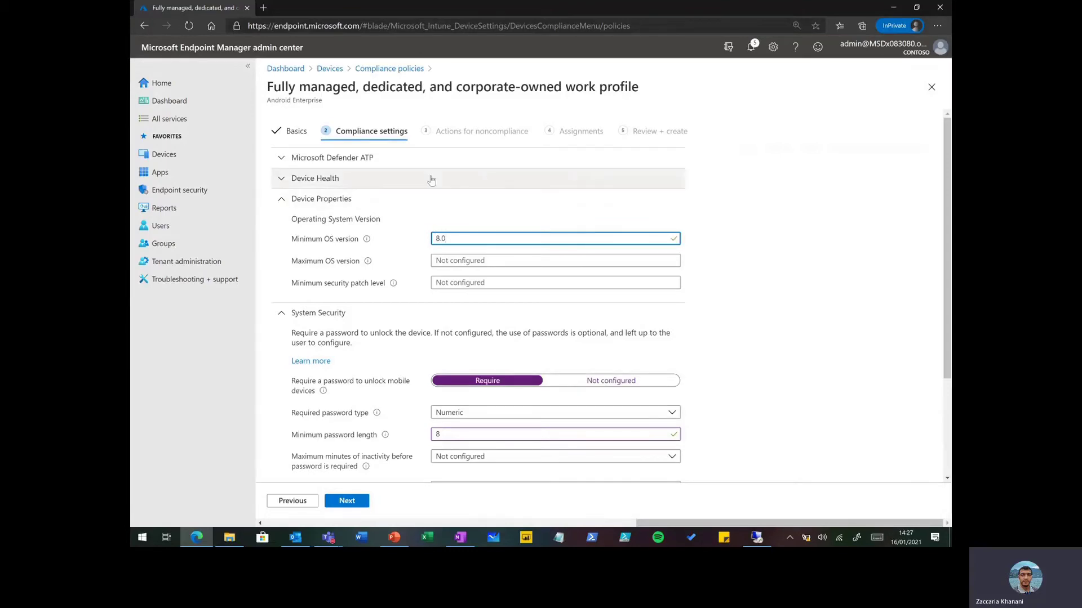
{"action": "left_click", "coordinate": [819, 337]}
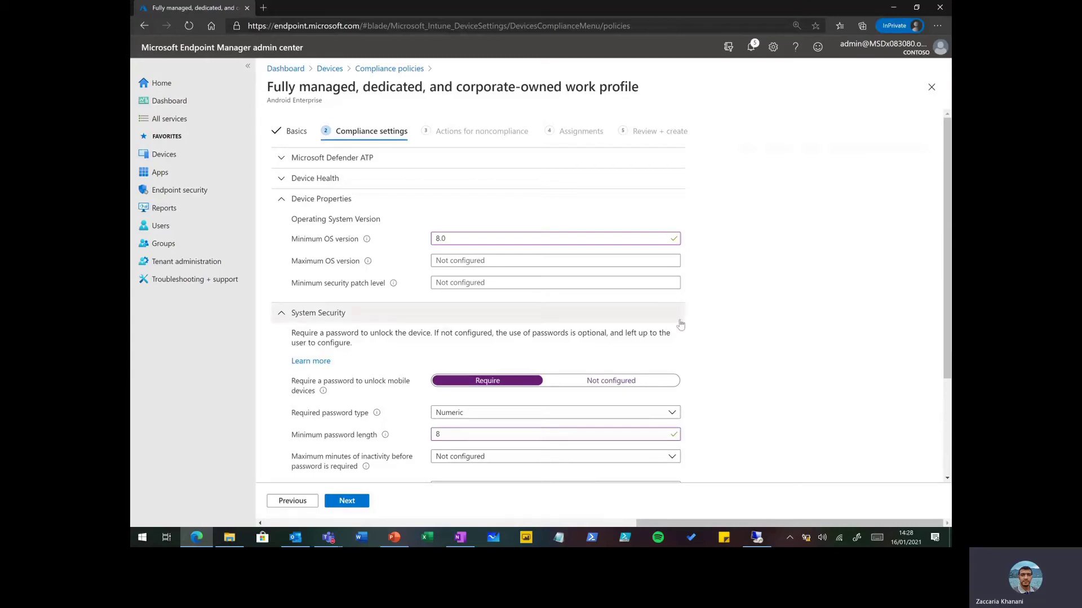
Step: Leave the policy wizard without saving and open the list of all devices to review their compliance status
{"action": "left_click", "coordinate": [224, 153]}
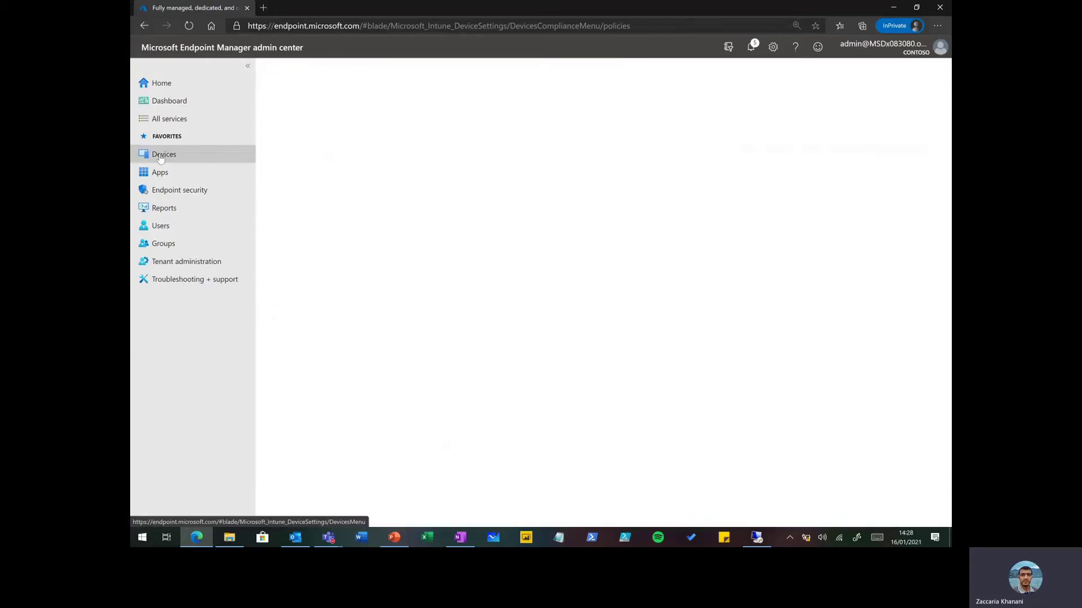
{"action": "left_click", "coordinate": [303, 159]}
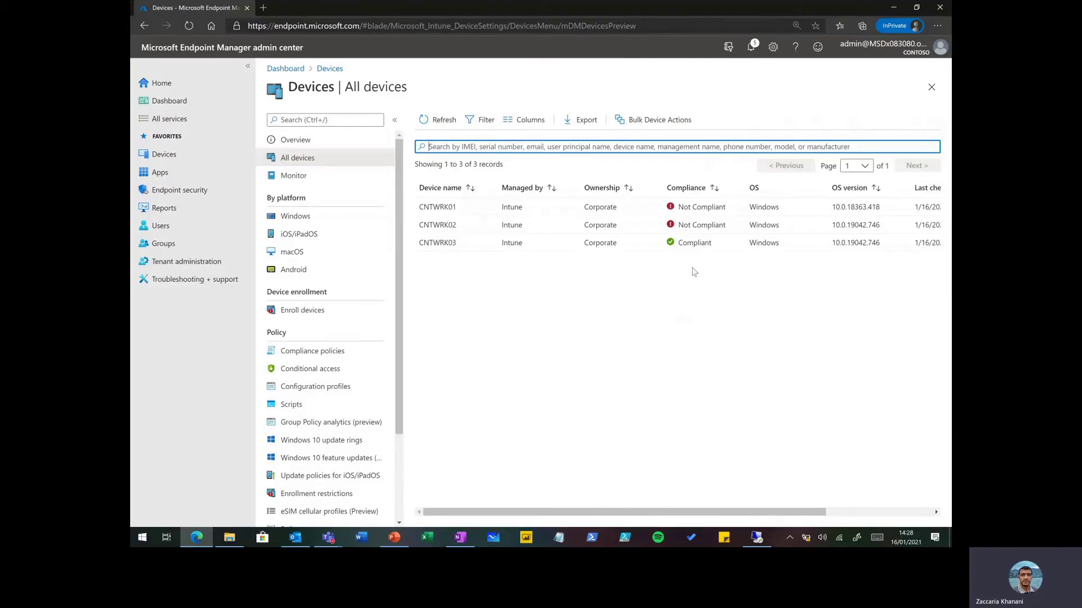
Step: Switch to the PowerPoint slideshow and advance to the slide "Conditional access"
{"action": "left_click", "coordinate": [394, 538]}
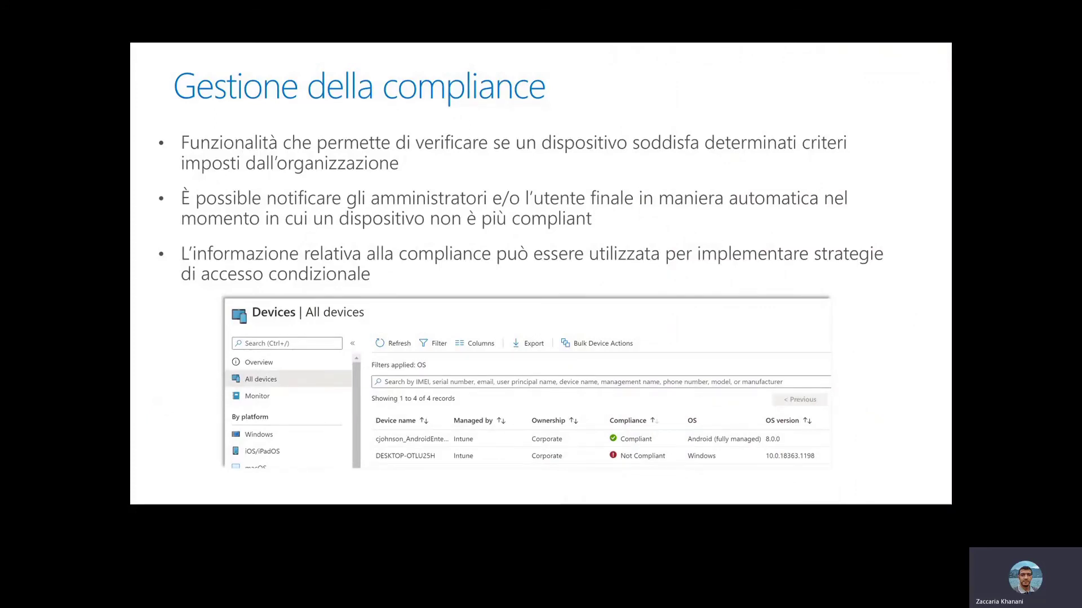
{"action": "key", "text": "Right"}
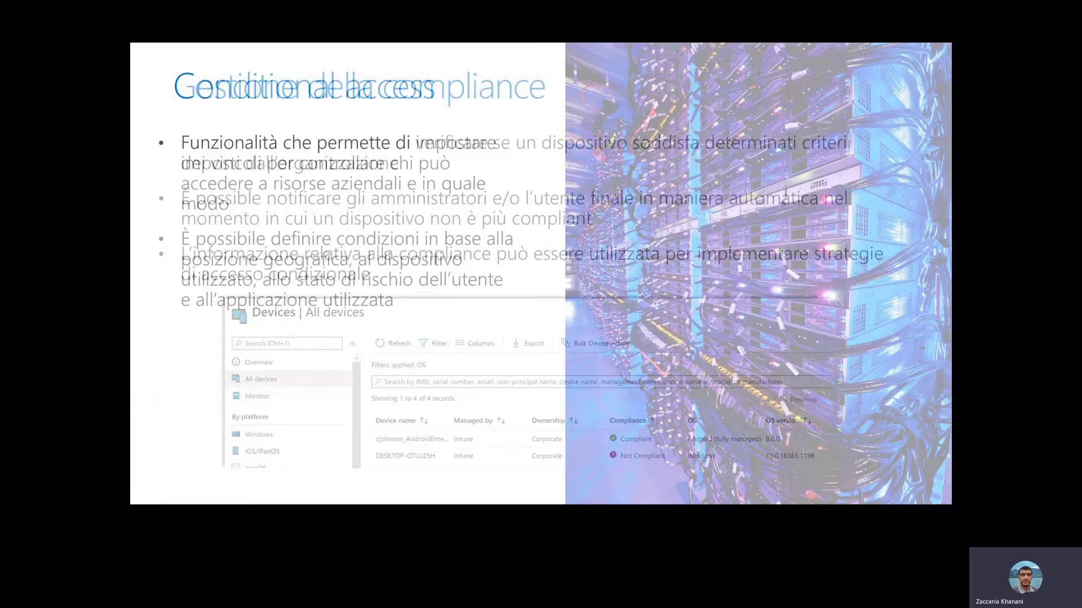